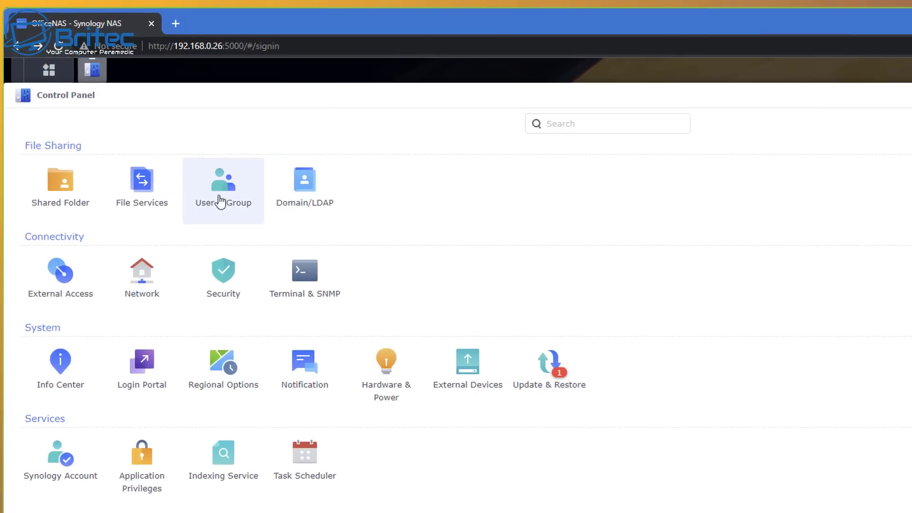
Step: Open the user and group settings and check that the default admin account is disabled
left_click(220, 202)
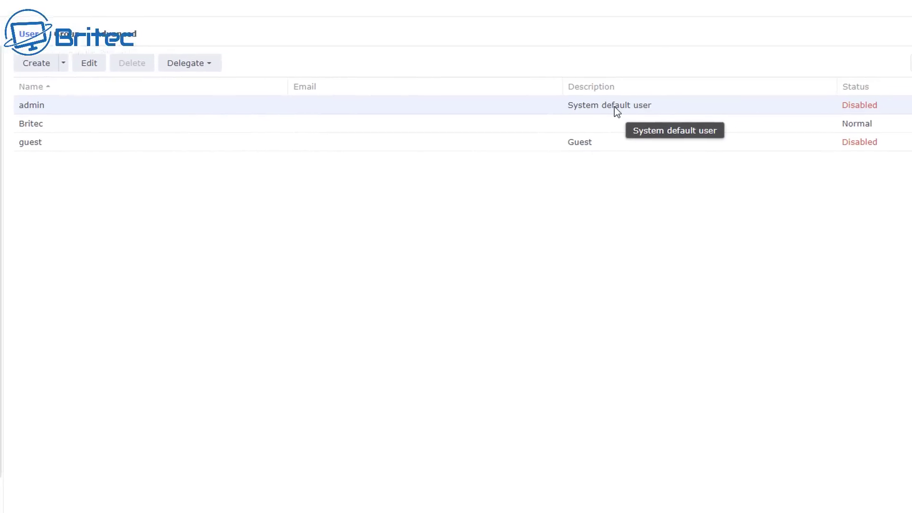
double_click(613, 105)
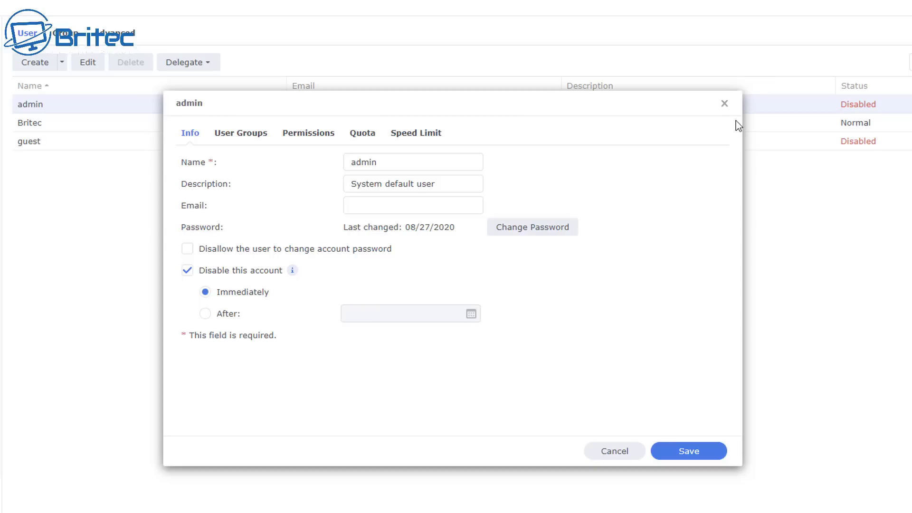
left_click(724, 103)
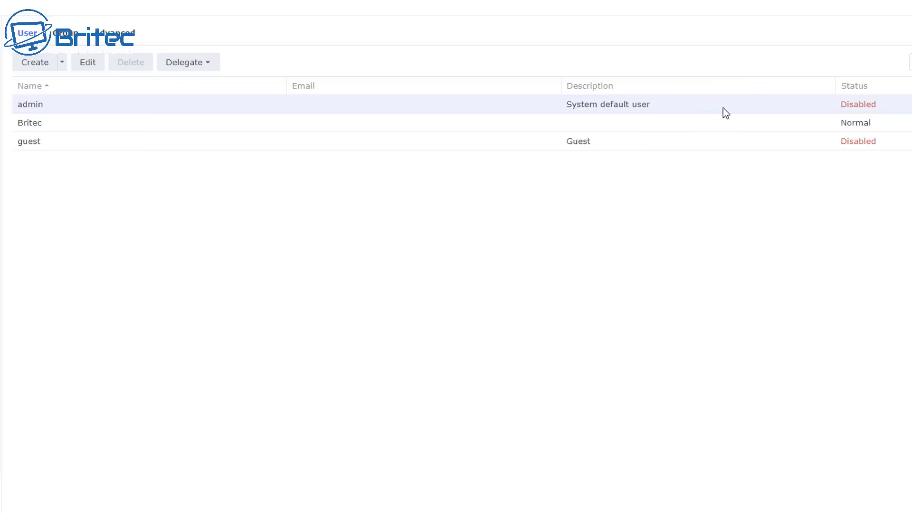
Step: Review the Britec user's account details and its password change form, leaving both without saving
left_click(97, 128)
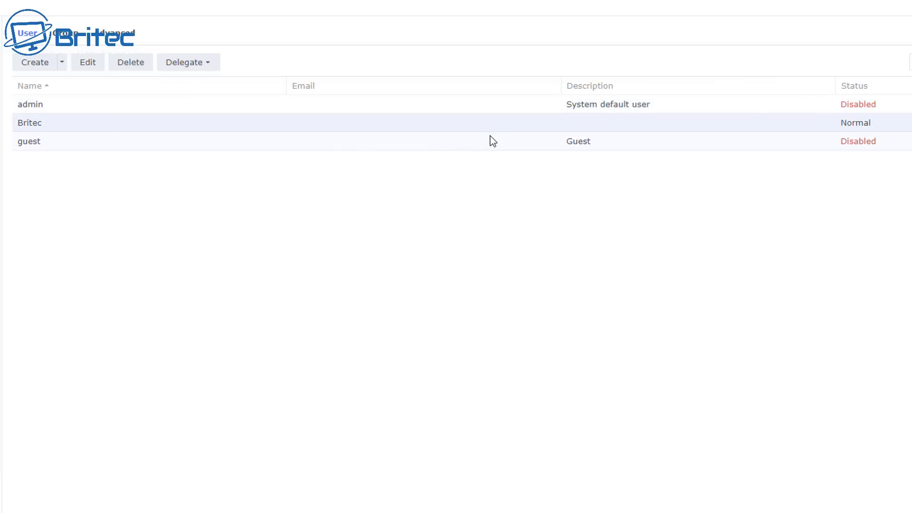
double_click(488, 122)
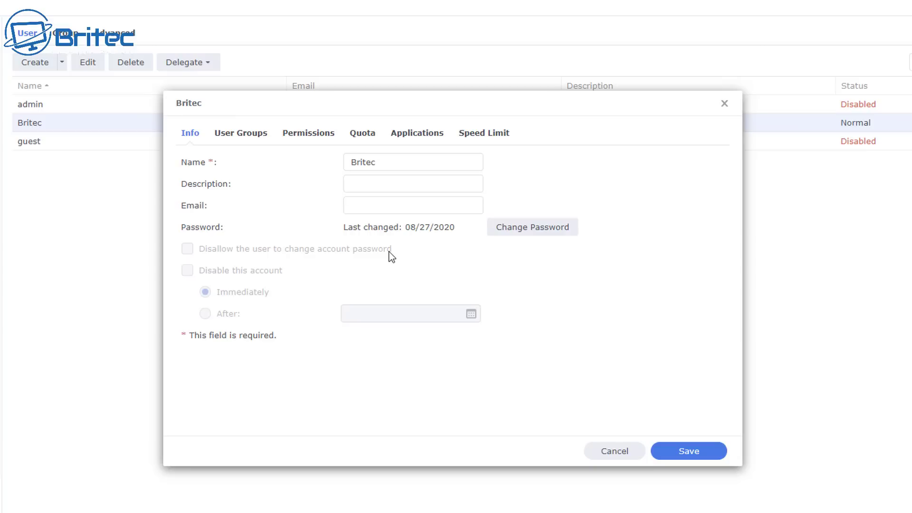
left_click(510, 233)
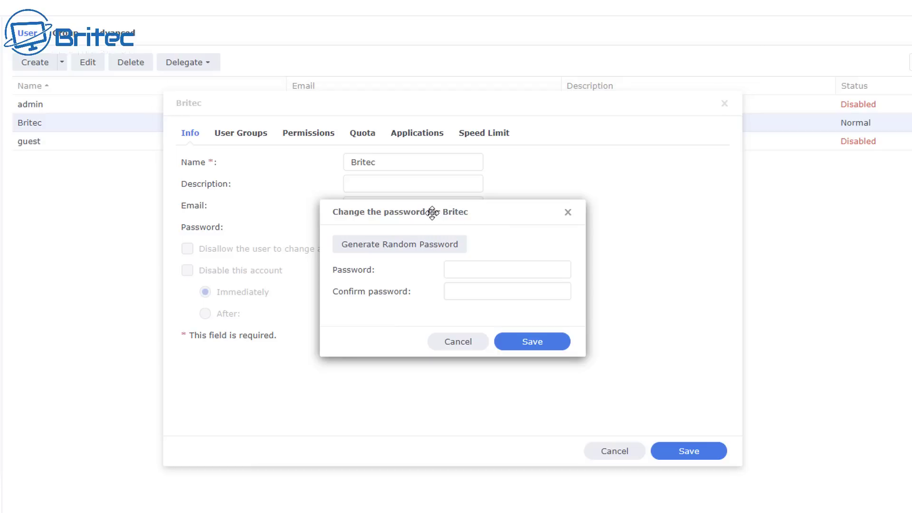
left_click_drag(429, 209, 412, 185)
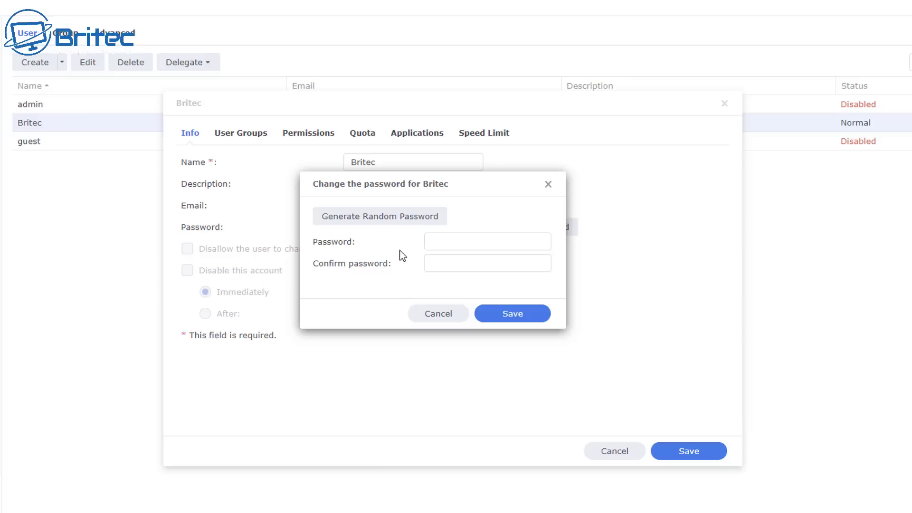
left_click(491, 246)
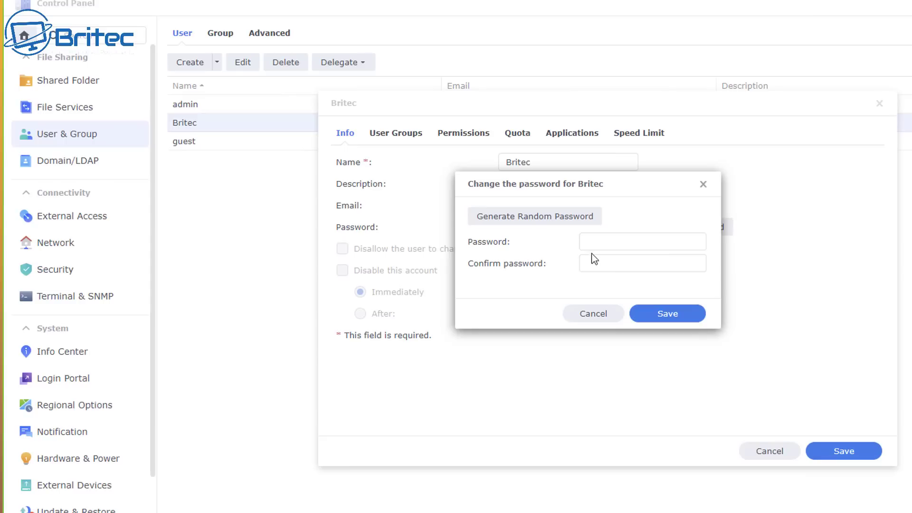
left_click(587, 314)
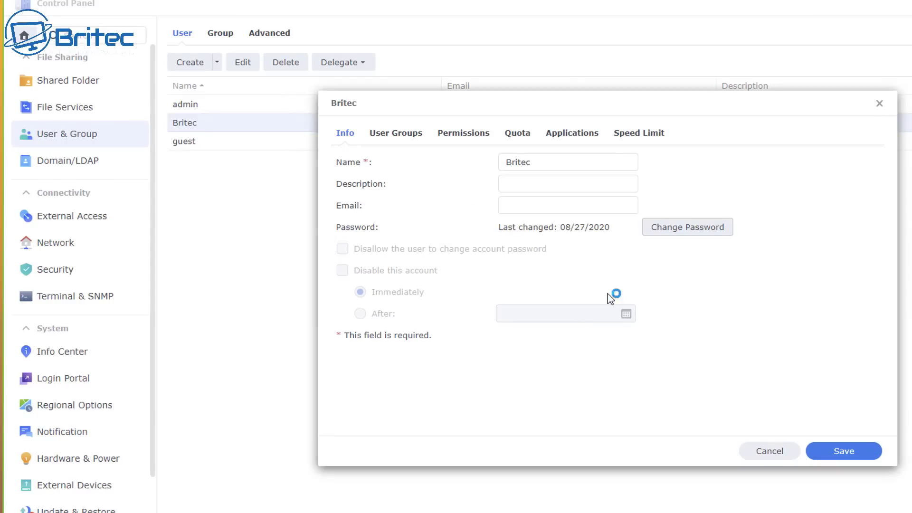
left_click(879, 103)
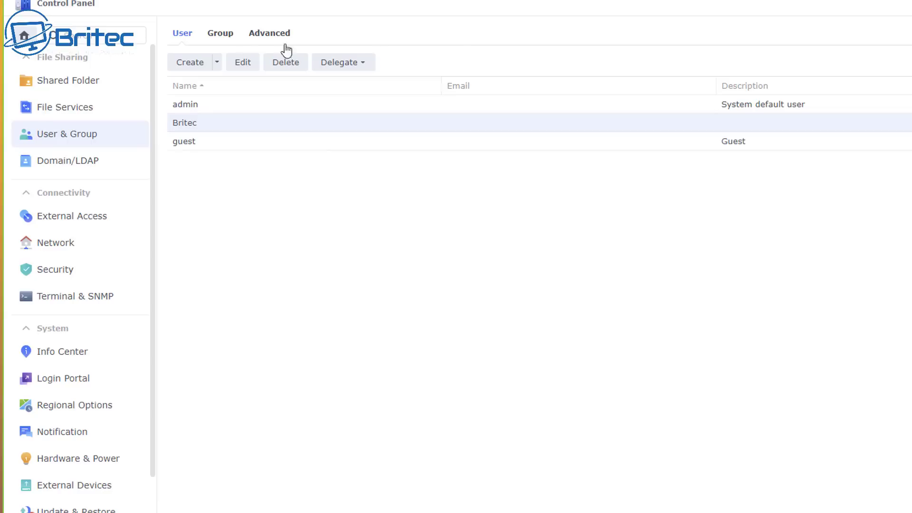
Step: Enable the firewall in the security settings and check the available firewall profiles, keeping the default profile
left_click(84, 278)
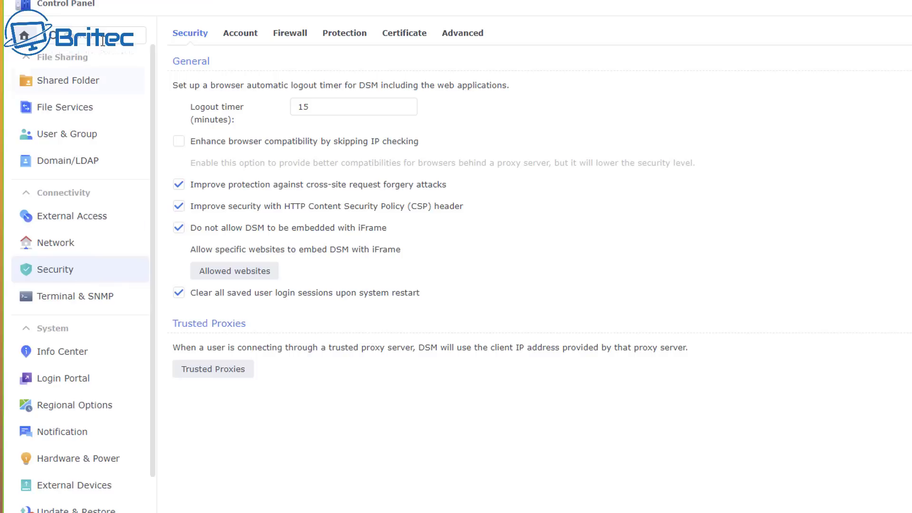
left_click(298, 36)
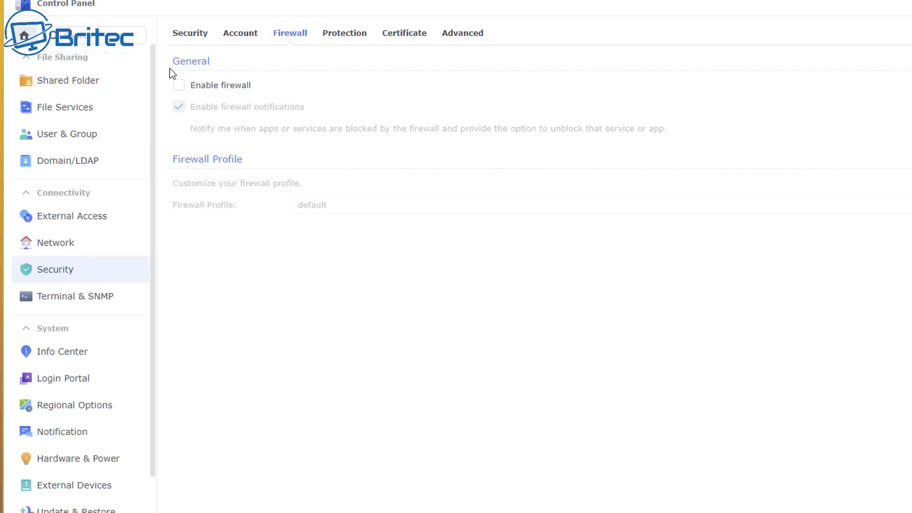
left_click(179, 87)
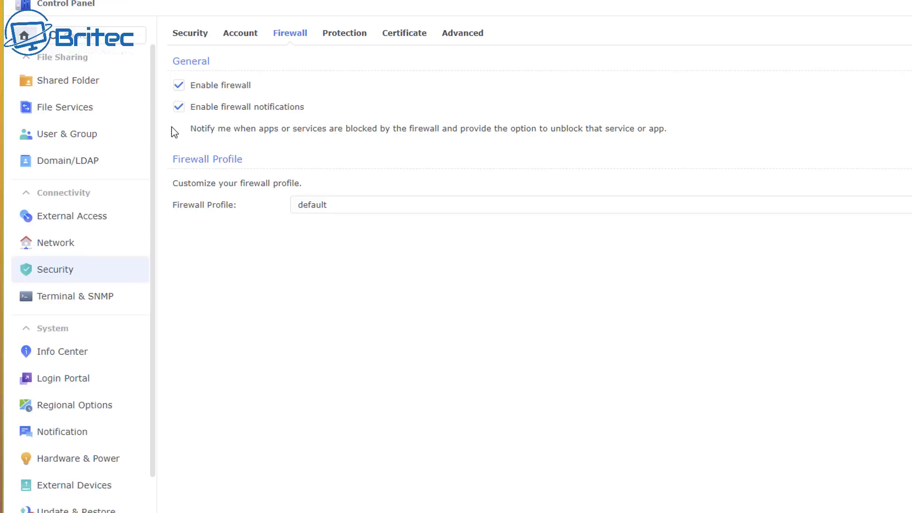
left_click(382, 205)
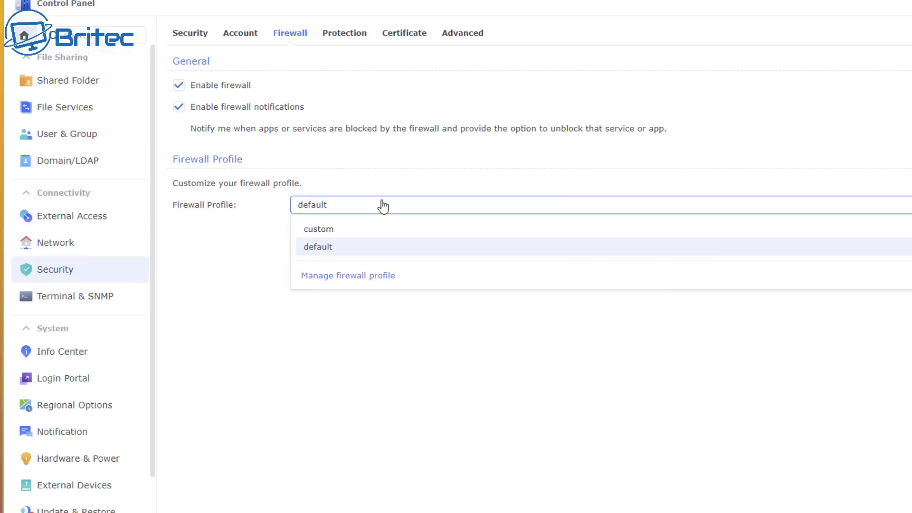
left_click(382, 205)
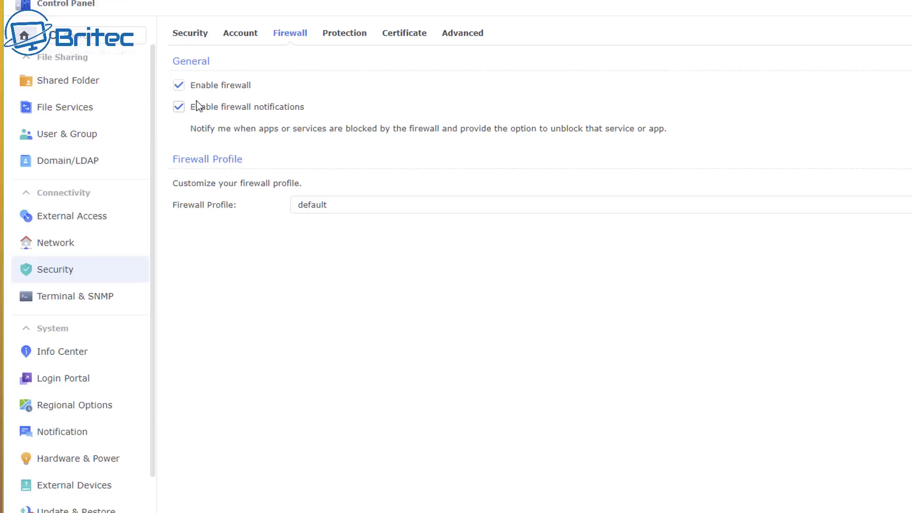
Step: Review the advanced security settings and read the linked Security Advisory on Spectre and Meltdown protection
left_click(476, 37)
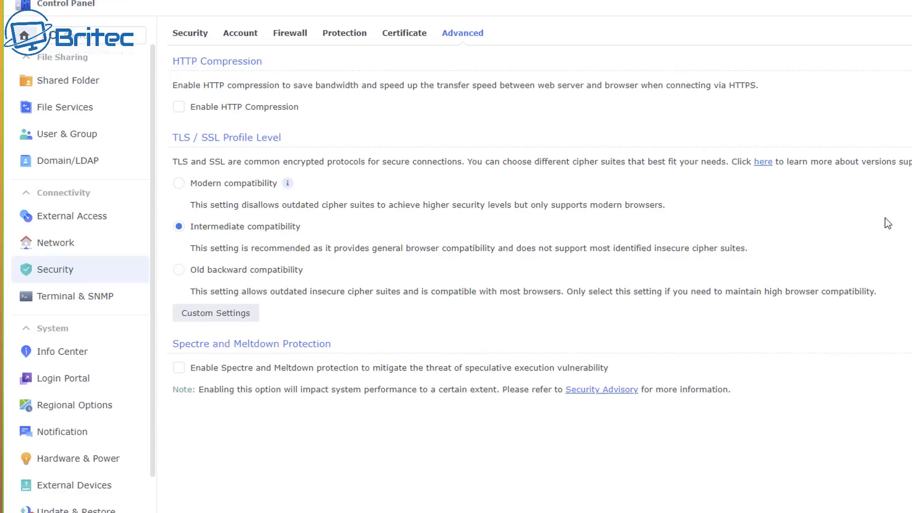
left_click(611, 393)
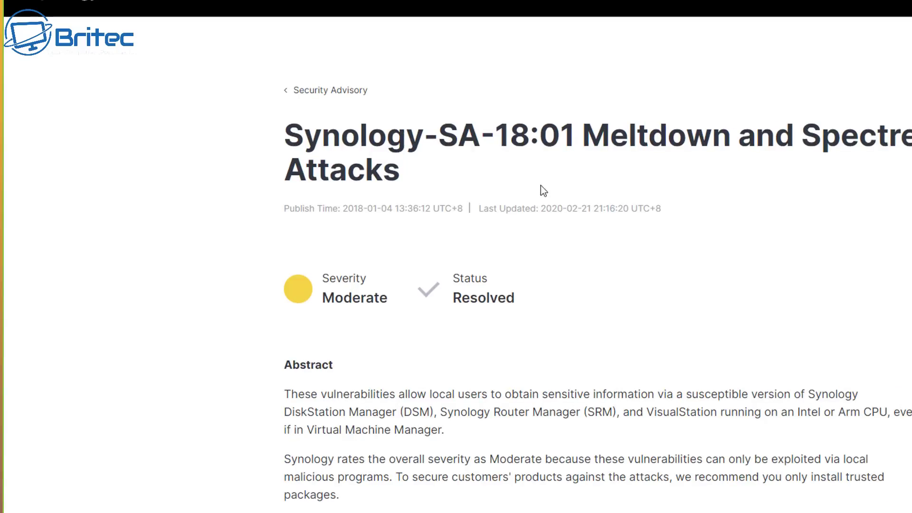
scroll(786, 328, "down", 3)
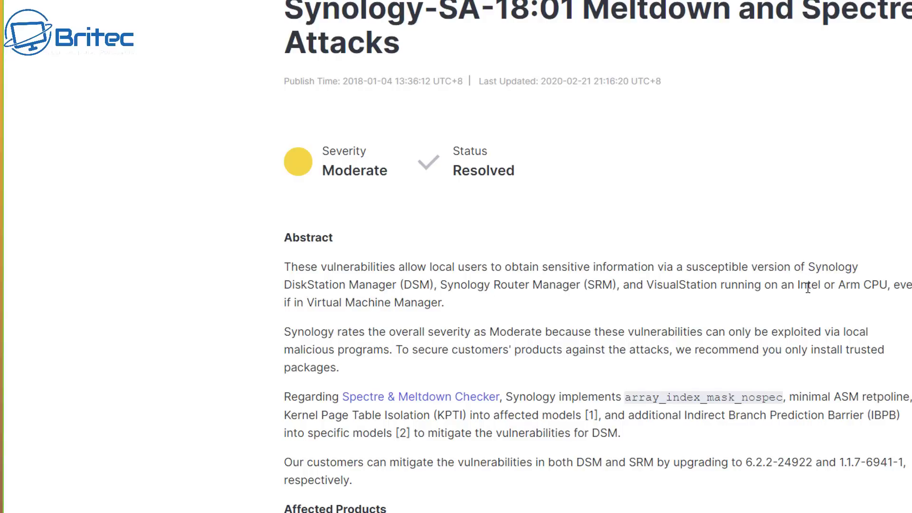
scroll(807, 287, "down", 3)
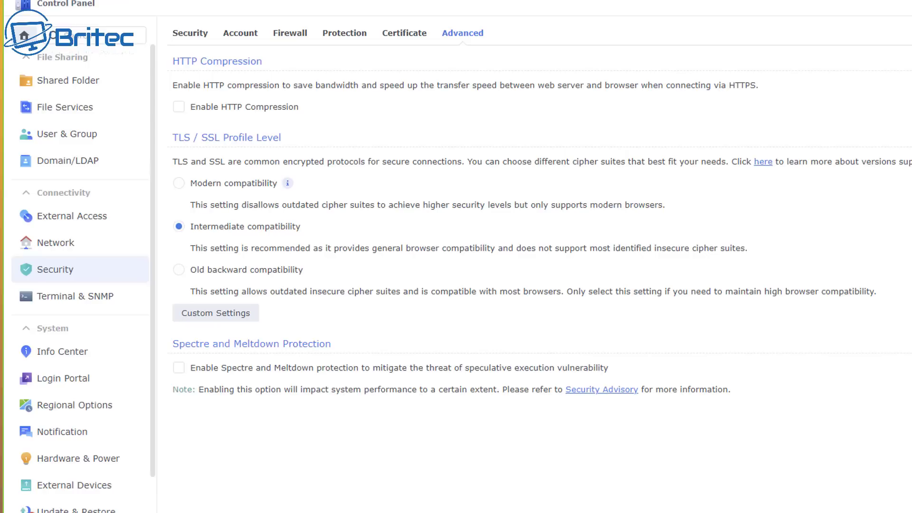
Step: Review the auto block settings and the Denial-of-Service (DoS) protection options in the security settings
left_click(341, 34)
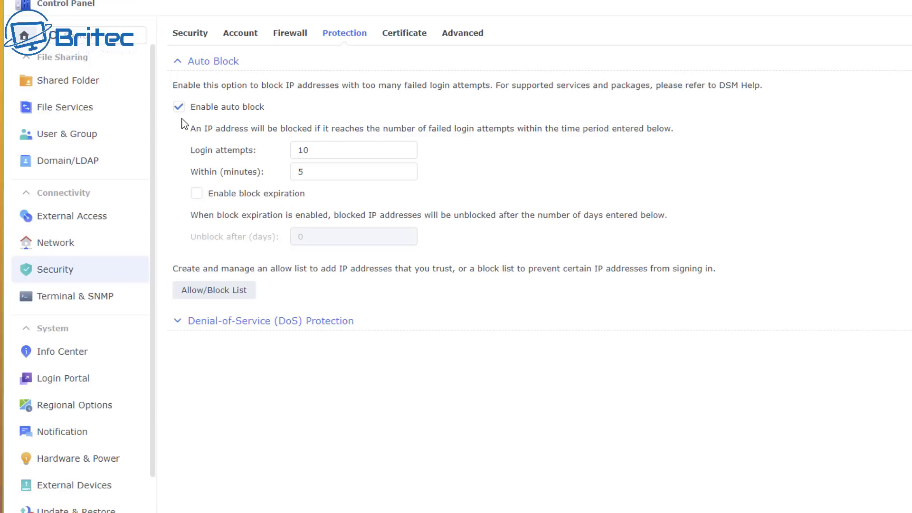
left_click(179, 321)
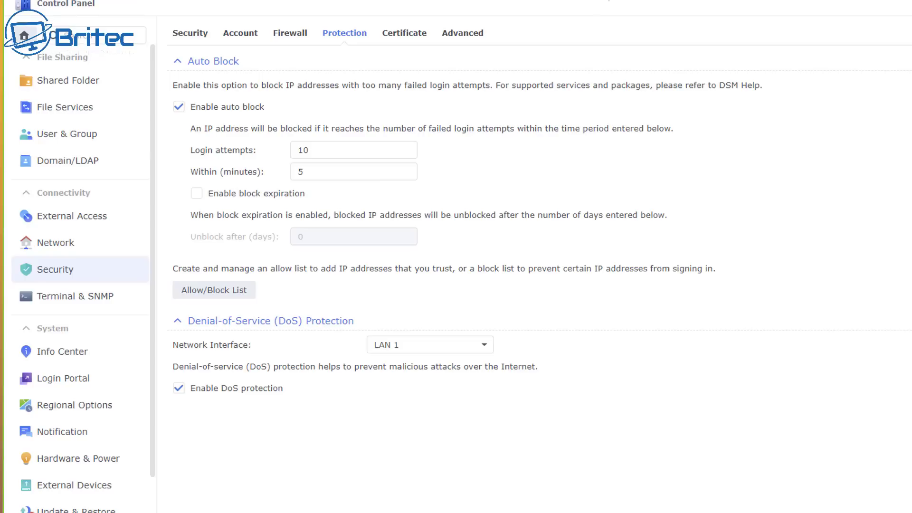
Step: Try to enforce 2-factor authentication for administrator group users and proceed to the email notification setup, discarding the unsaved changes
left_click(241, 34)
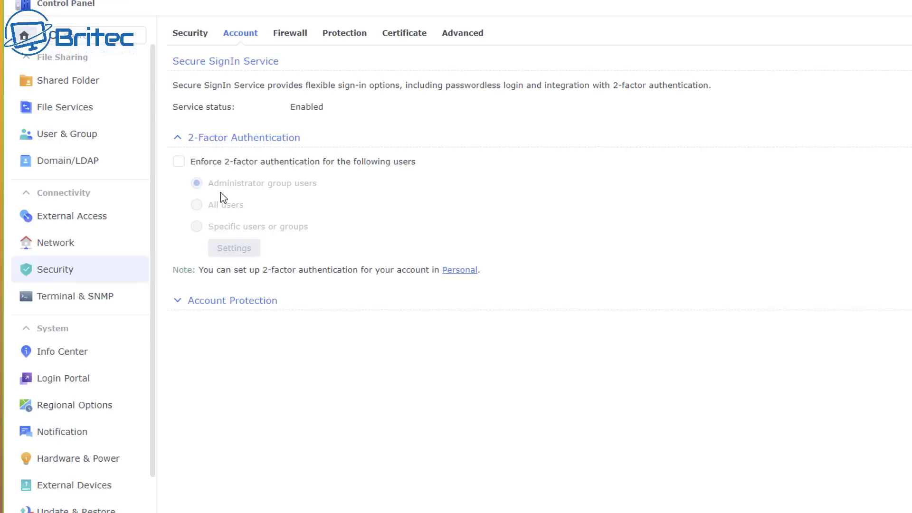
left_click(179, 162)
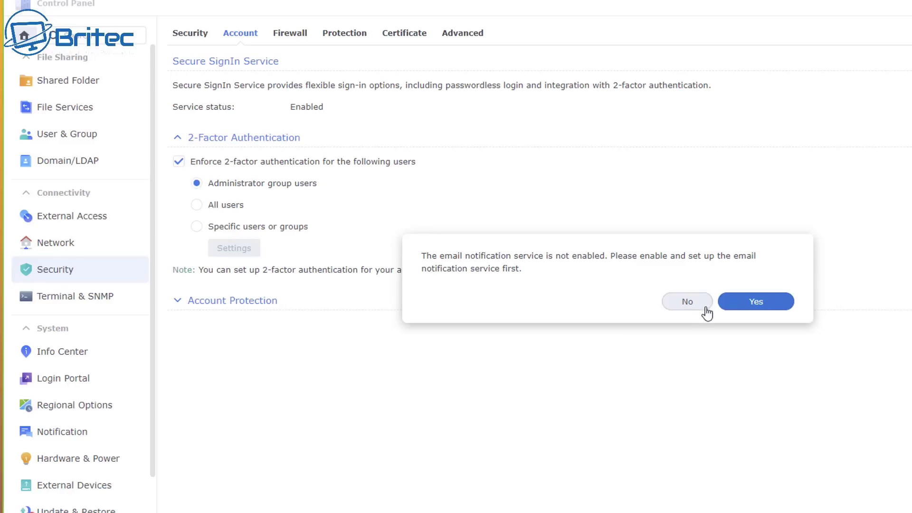
left_click(740, 308)
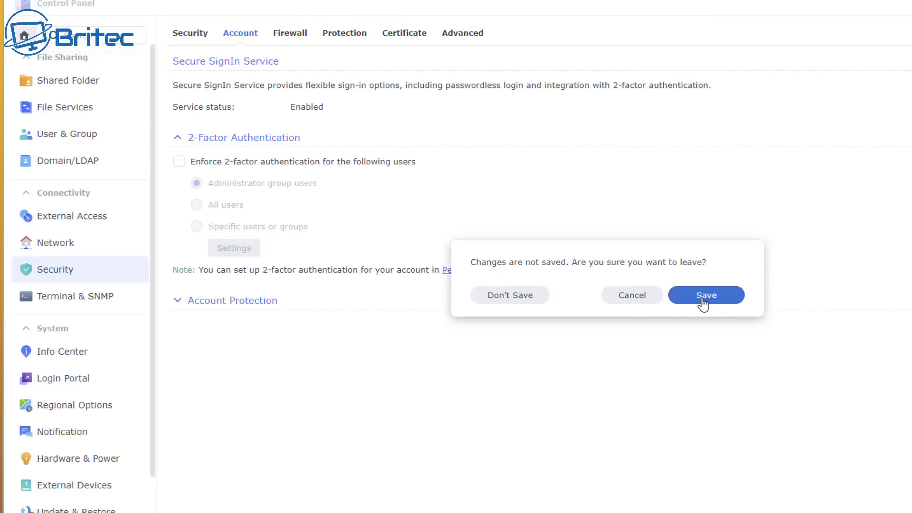
left_click(516, 304)
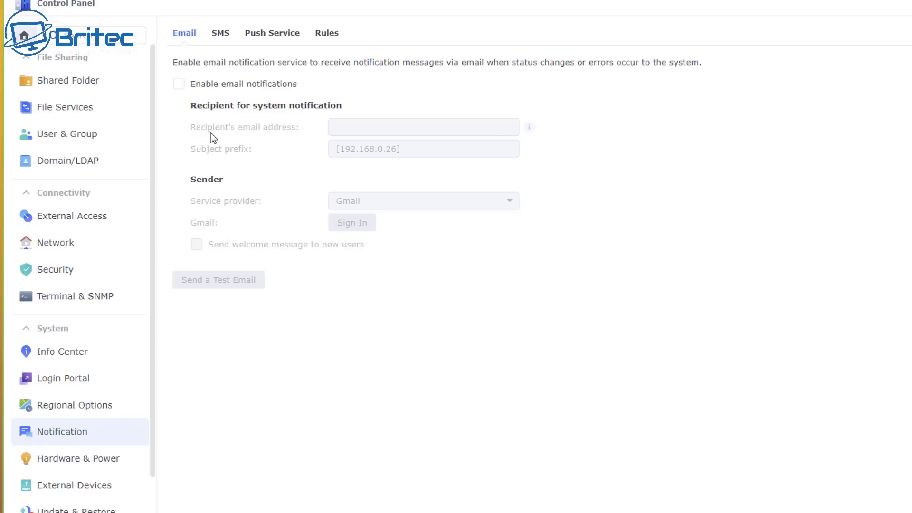
Step: Enable email notifications and choose Outlook as the sender's service provider
left_click(184, 87)
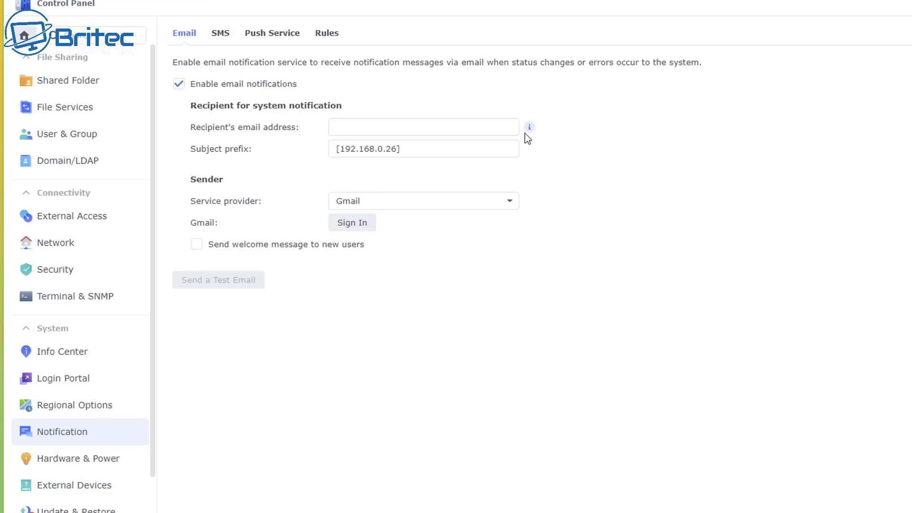
mouse_move(525, 134)
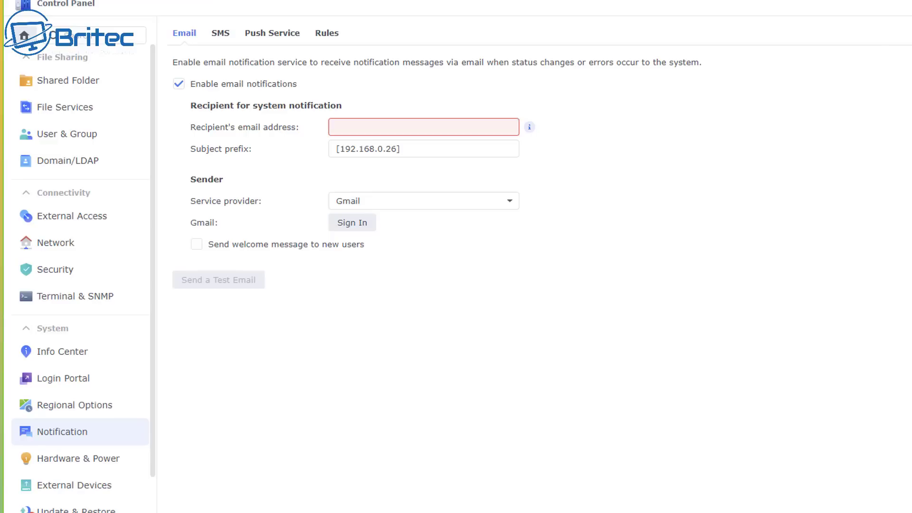
left_click(394, 126)
left_click(504, 204)
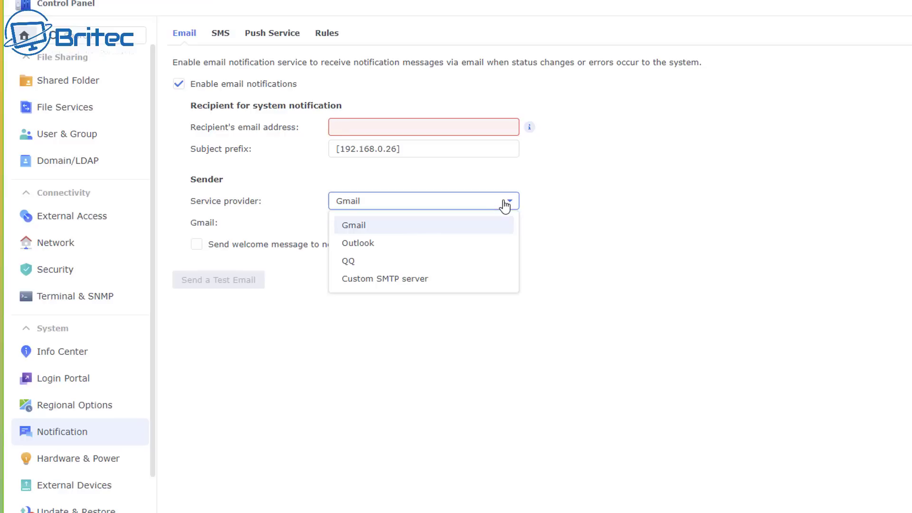
left_click(371, 245)
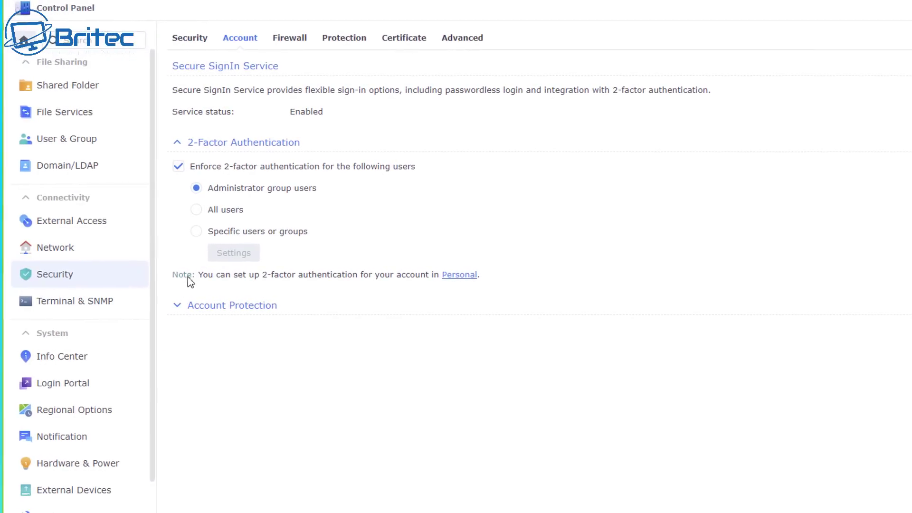
Step: Set 2-factor authentication enforcement to all users and review the account protection settings for untrusted and trusted clients
left_click(212, 235)
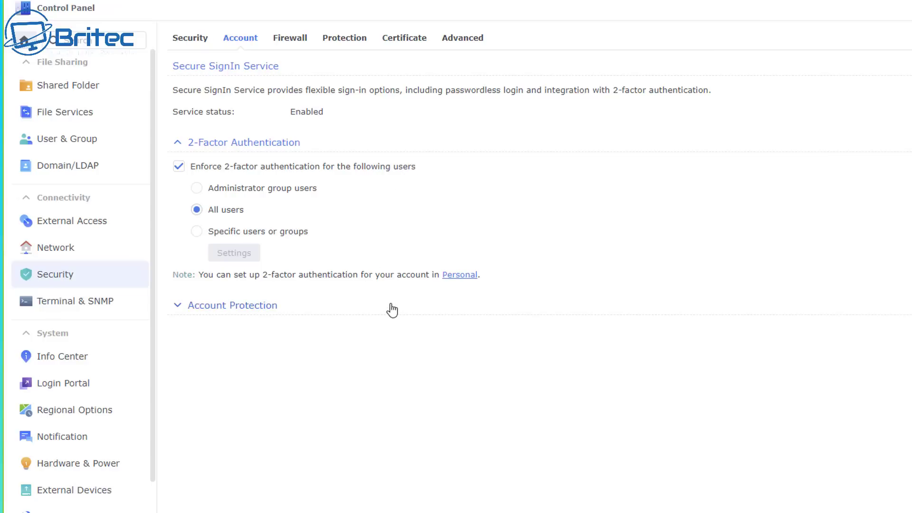
left_click(216, 311)
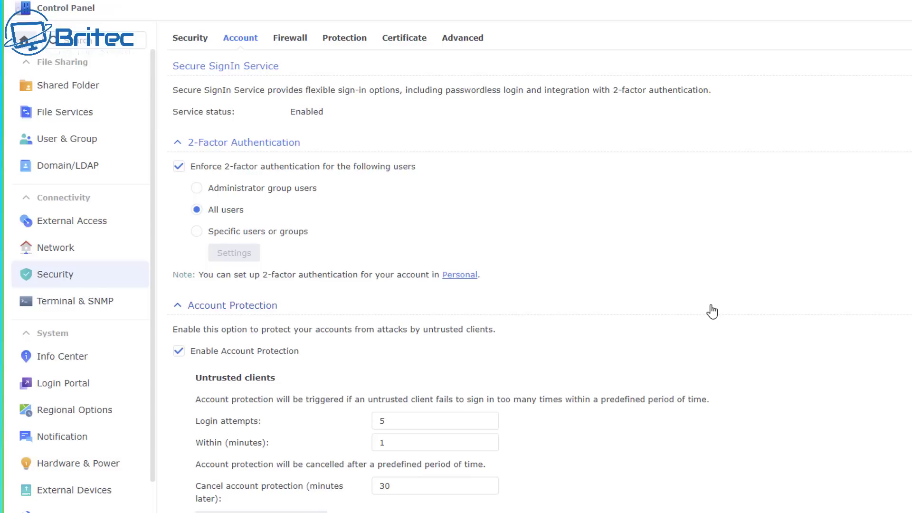
scroll(711, 312, "down", 3)
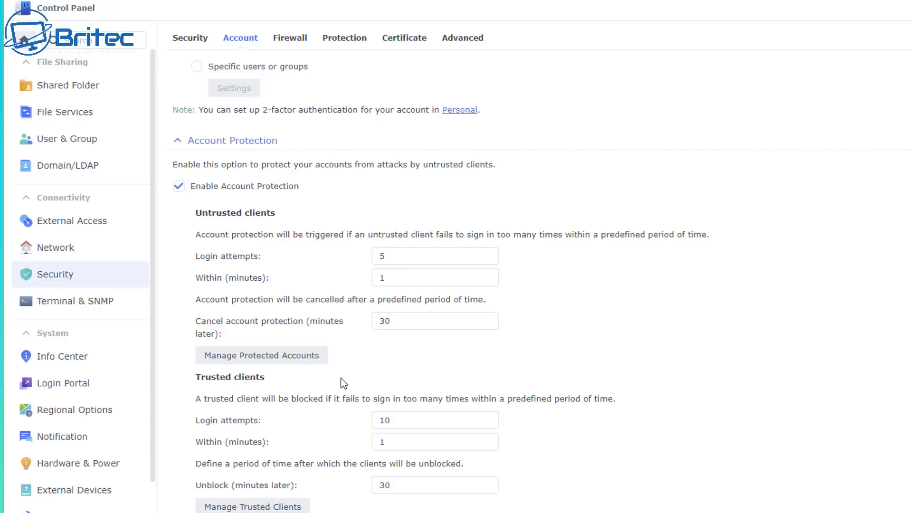
scroll(340, 379, "up", 4)
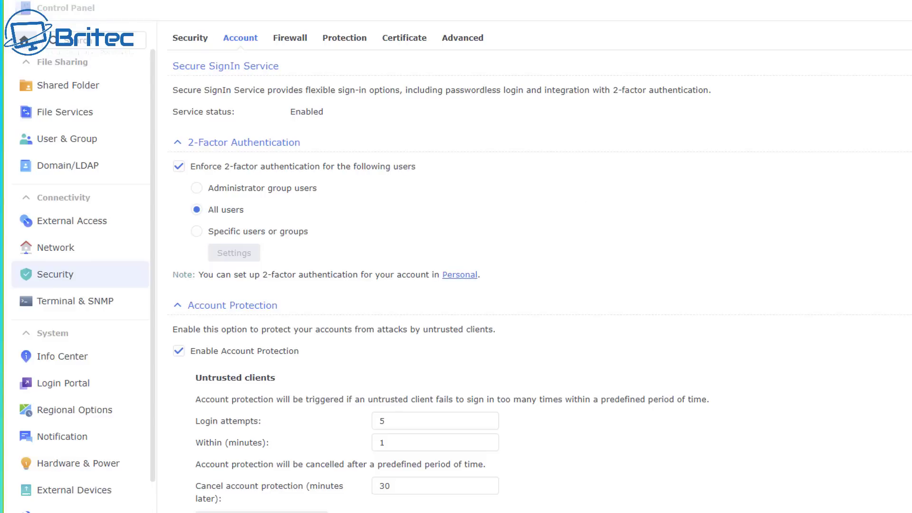
Step: Open the personal account settings of the signed-in user
left_click(865, 9)
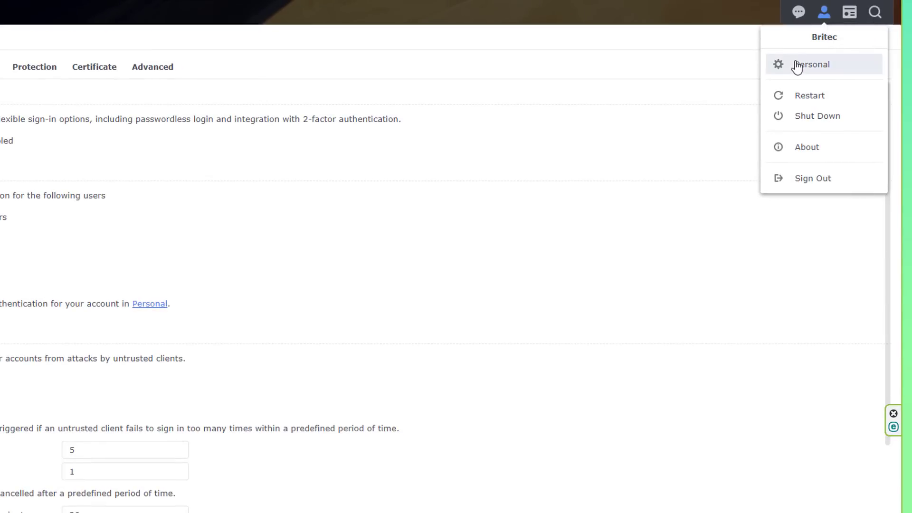
left_click(797, 67)
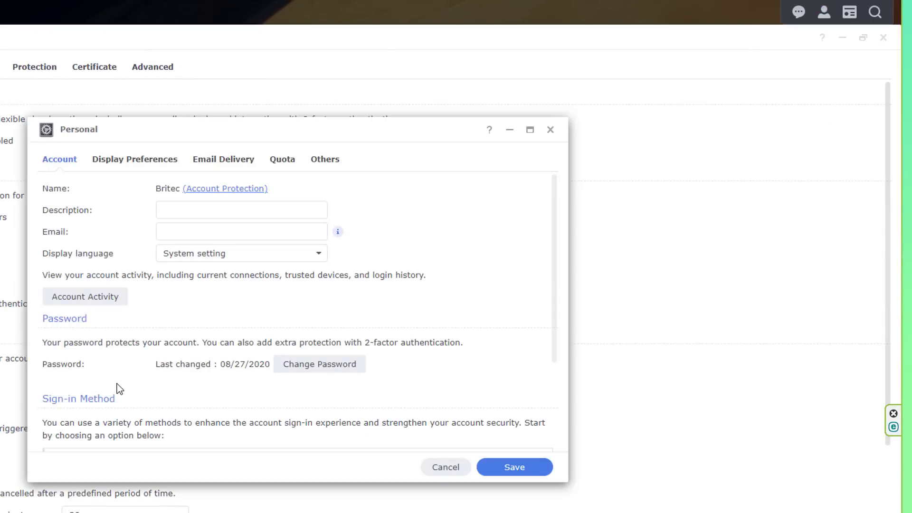
Step: Start the 2-factor authentication setup for the account and choose Verification code (OTP) as the second sign-in method
scroll(549, 263, "down", 1)
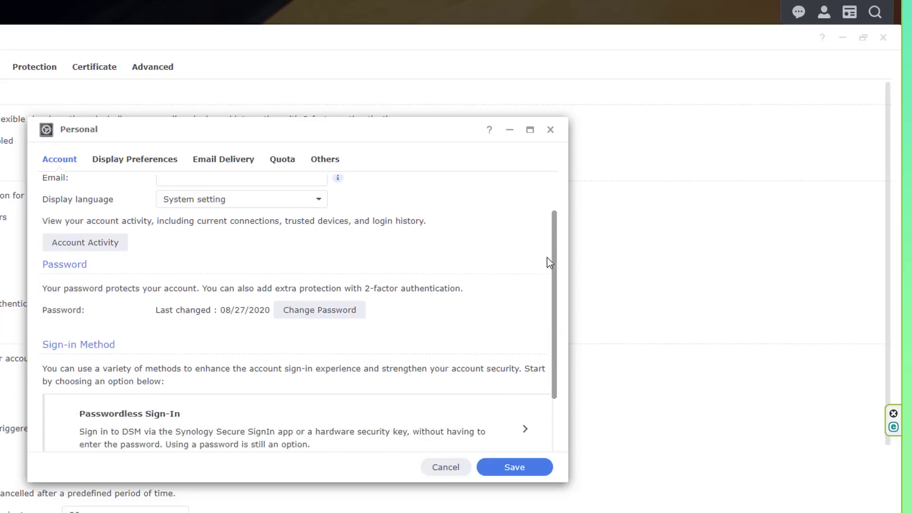
scroll(549, 263, "down", 2)
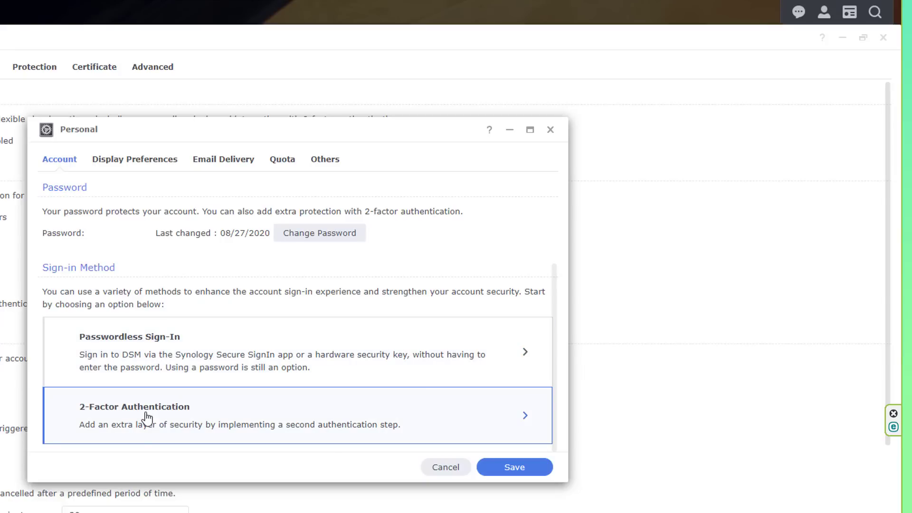
left_click(234, 417)
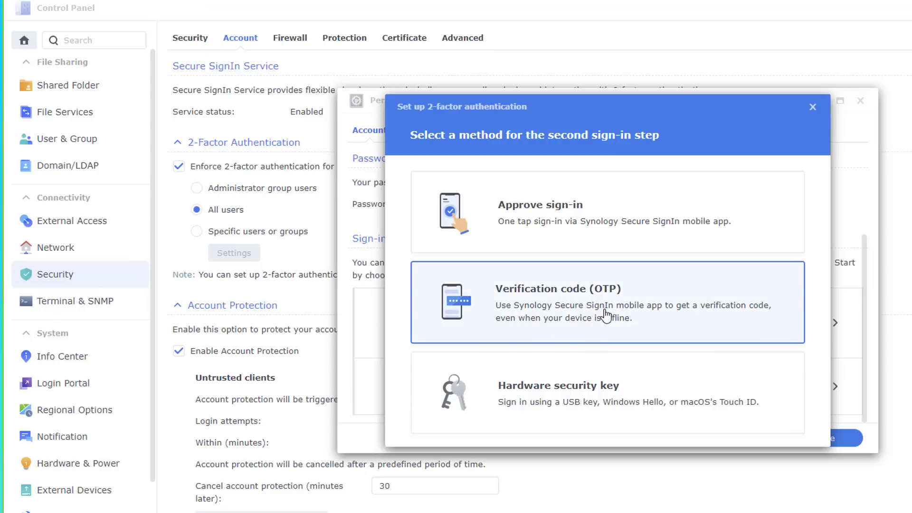
left_click(660, 324)
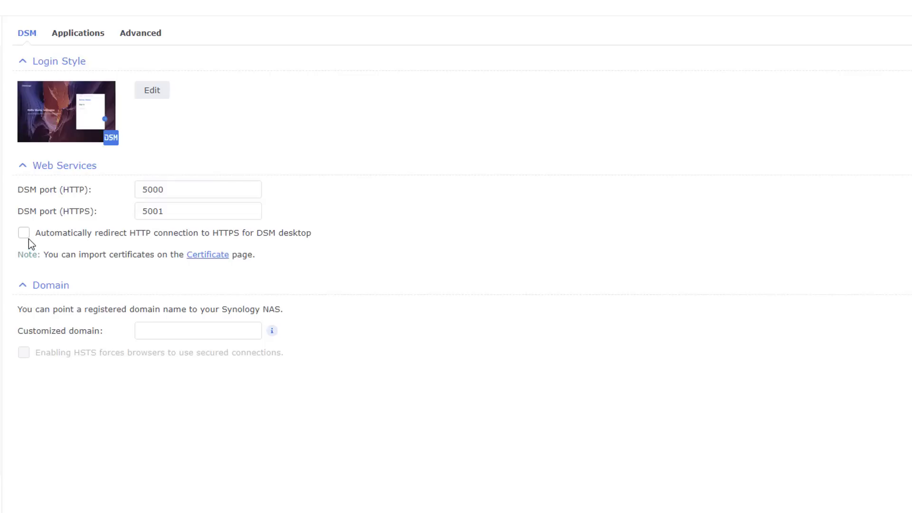
Step: Enable automatic redirection of HTTP connections to HTTPS for the DSM desktop and proceed to the certificate page, saving the change
left_click(28, 237)
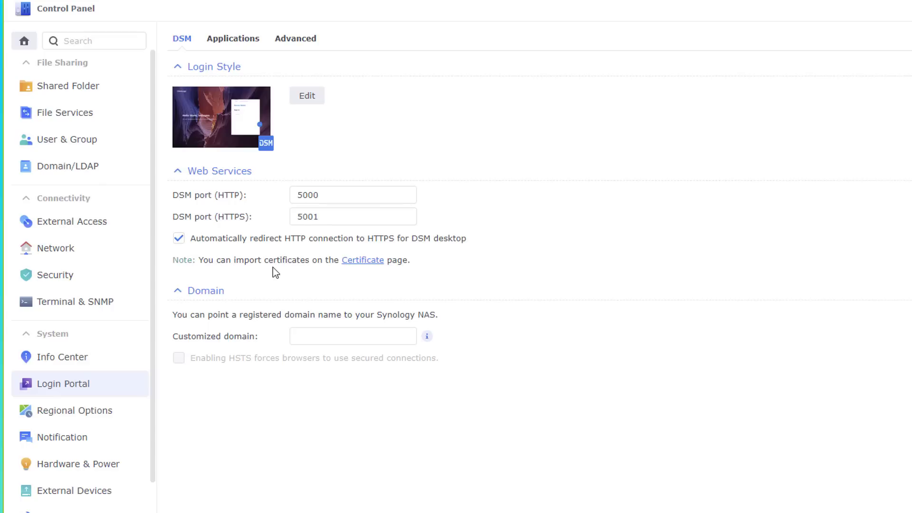
left_click(368, 263)
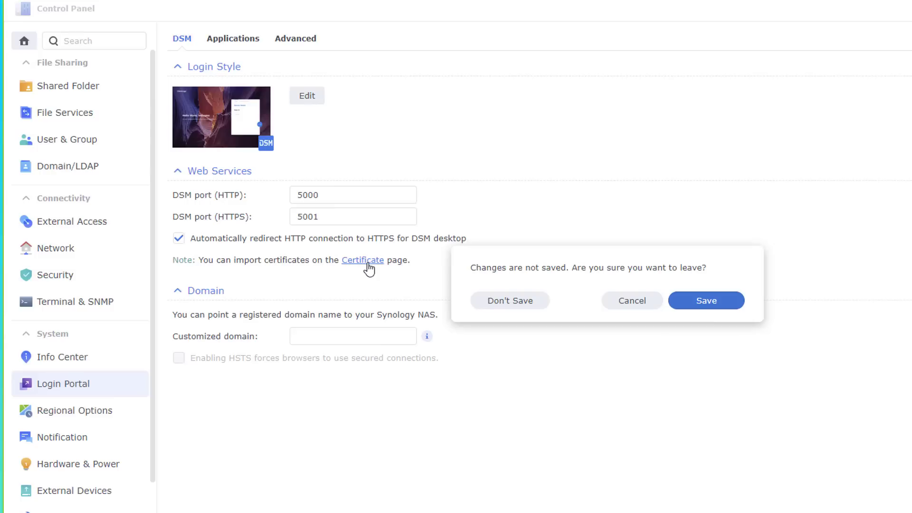
left_click(702, 303)
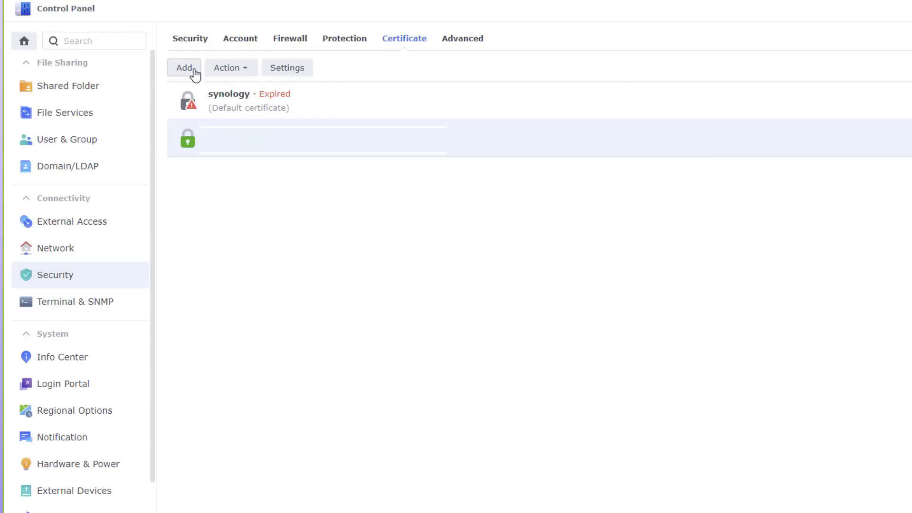
Step: Renew the selected non-default certificate
left_click(245, 72)
left_click(245, 73)
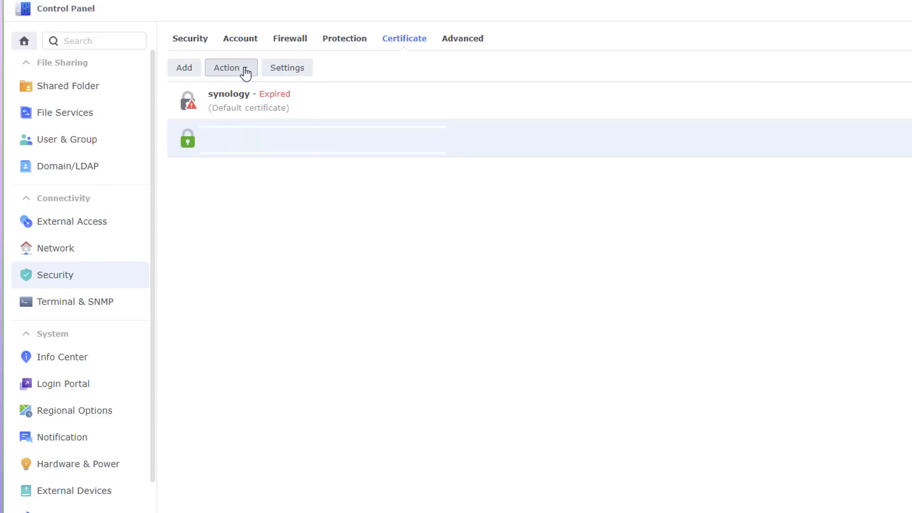
left_click(245, 72)
left_click(247, 125)
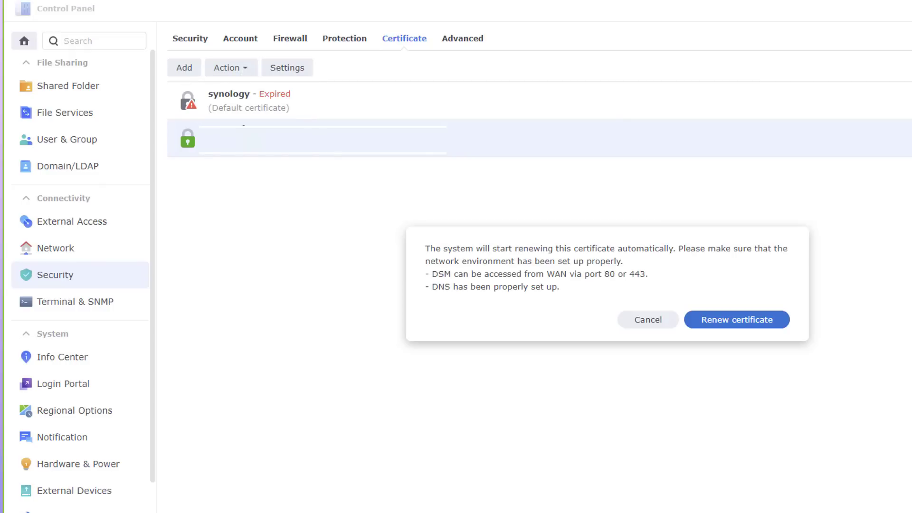
left_click(745, 328)
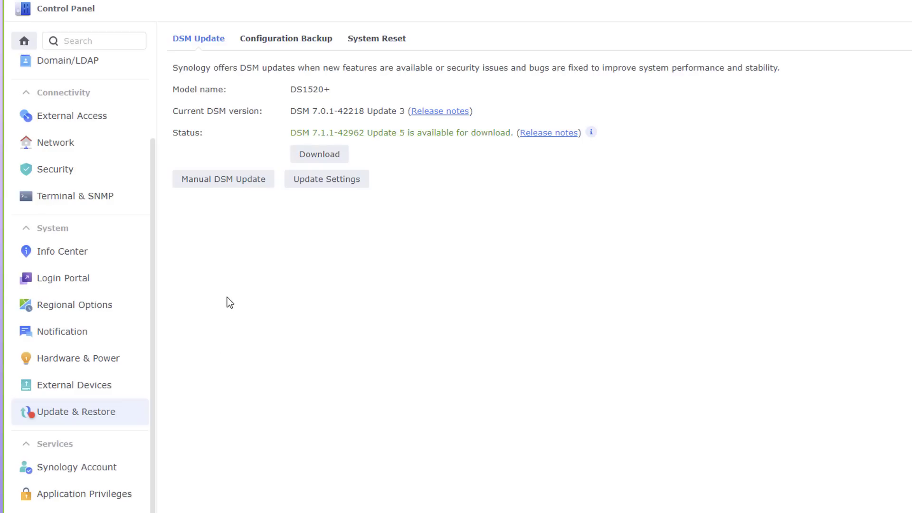
Step: Set the DSM update settings to automatically install the latest update
left_click(328, 185)
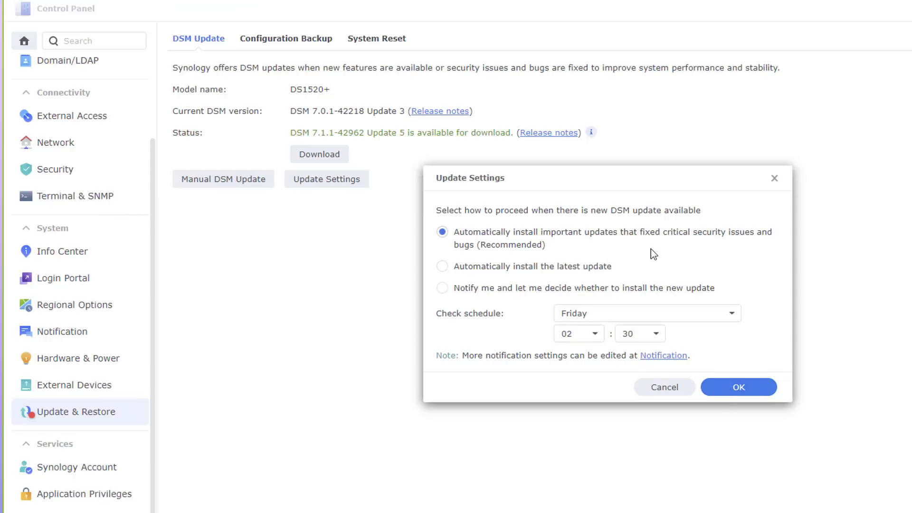
left_click(448, 270)
left_click(738, 387)
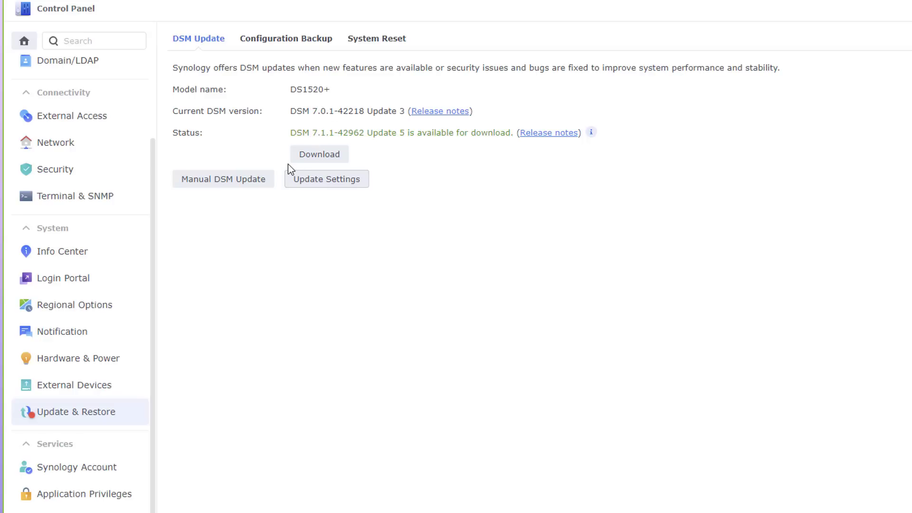
Step: Download and install DSM 7.1.1-42962 Update 5, agreeing to the update notice
left_click(320, 159)
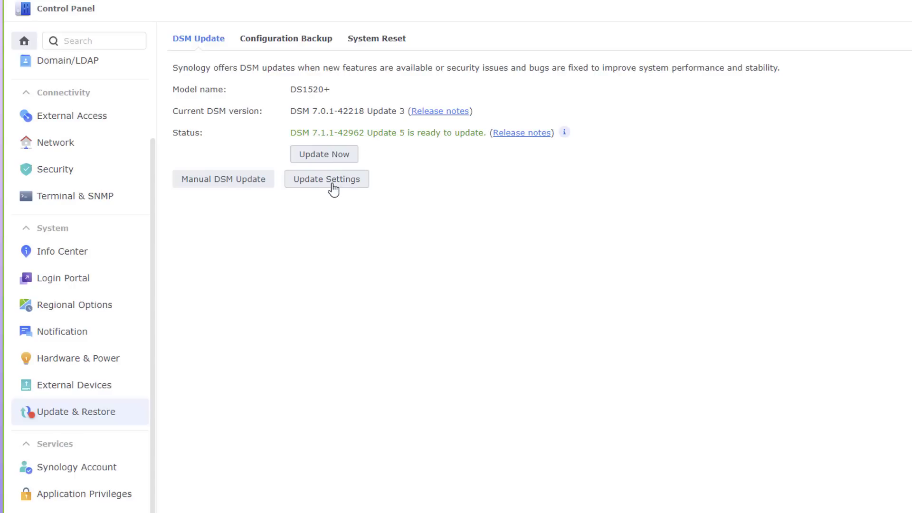
left_click(336, 159)
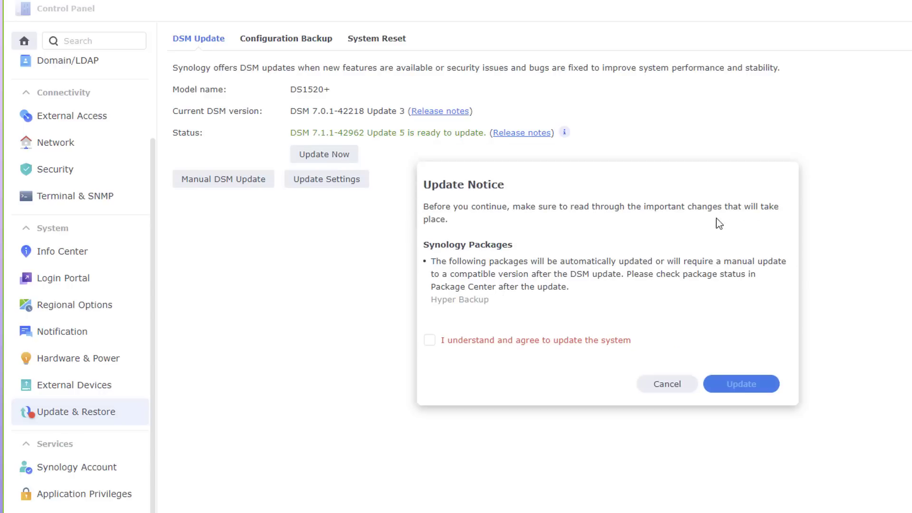
left_click(443, 337)
left_click(742, 385)
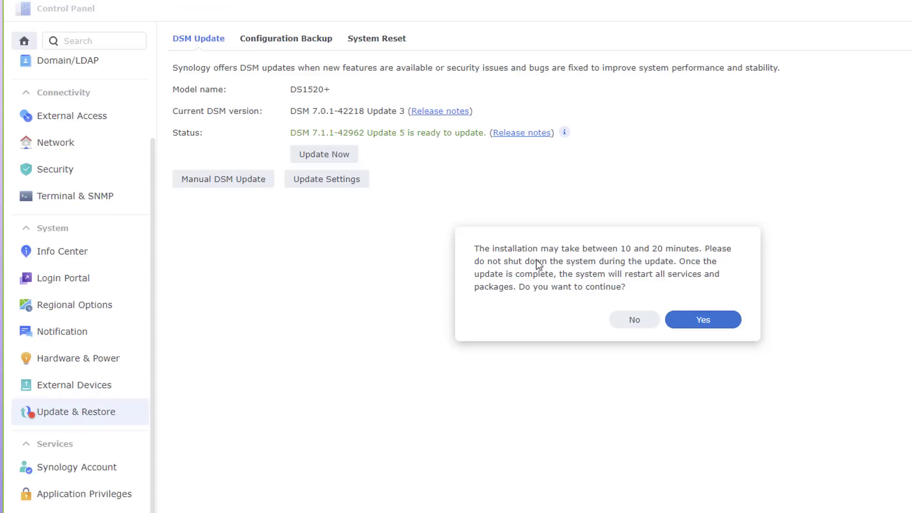
left_click(703, 323)
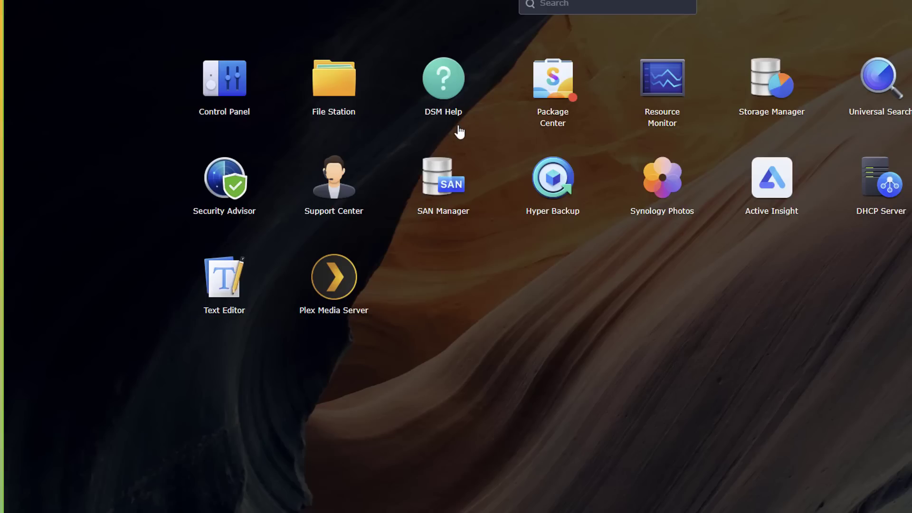
Step: Run a Security Advisor scan with the work and business baseline and check the finding on packages that are not up-to-date
left_click(225, 190)
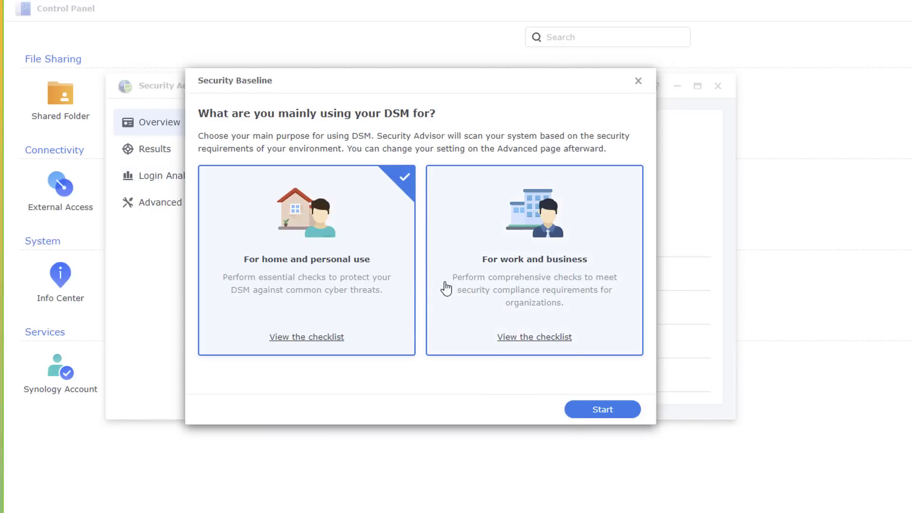
left_click(502, 290)
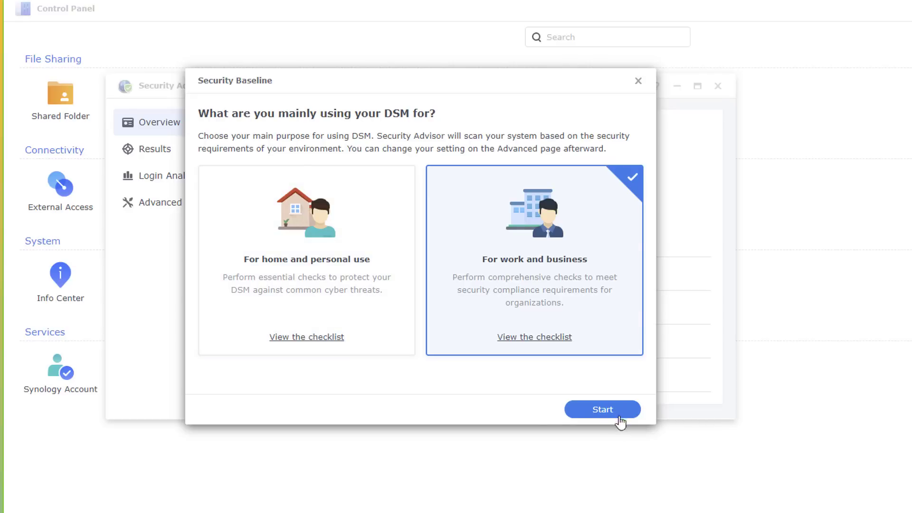
left_click(603, 410)
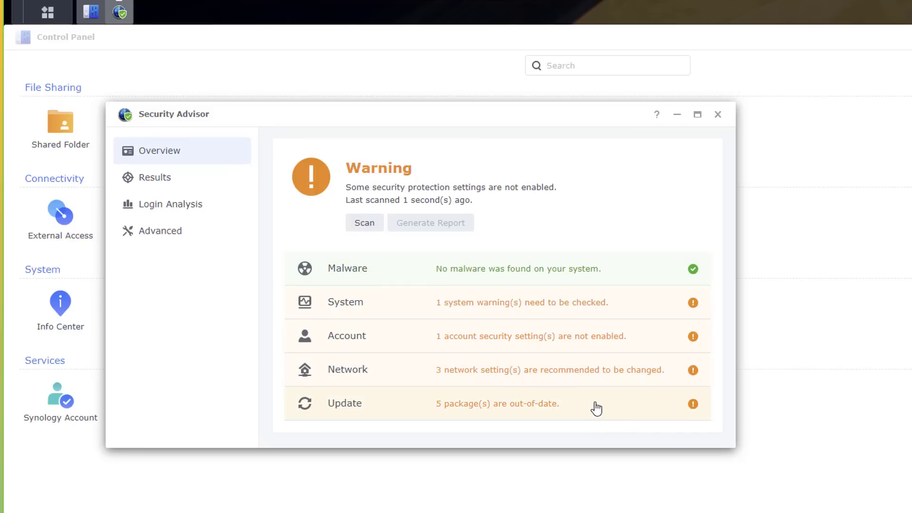
left_click(553, 413)
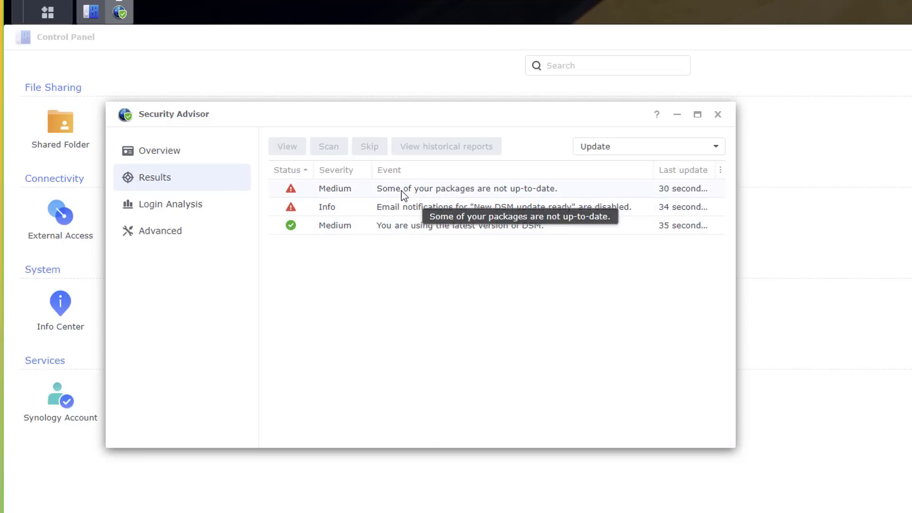
left_click(495, 192)
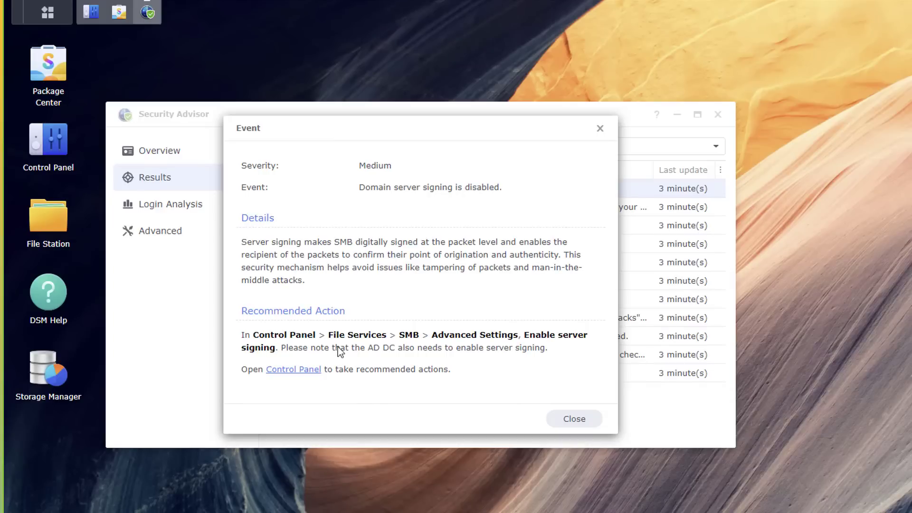
Step: Follow the recommended action for domain server signing and set SMB server signing to Client defined, saving the advanced settings
left_click(294, 369)
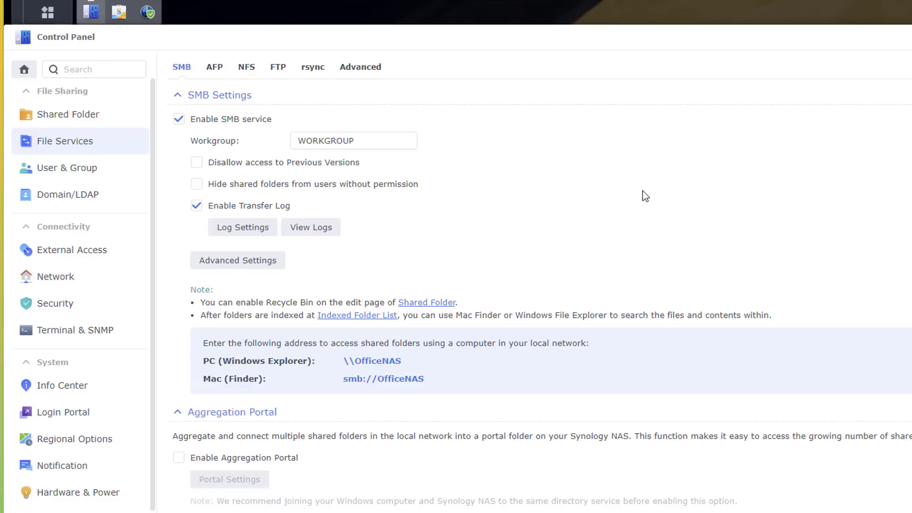
left_click(259, 264)
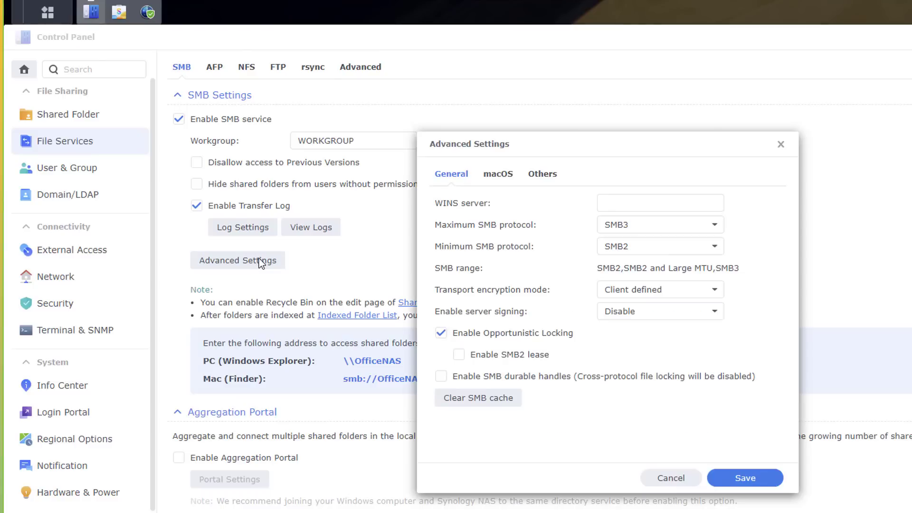
left_click(681, 317)
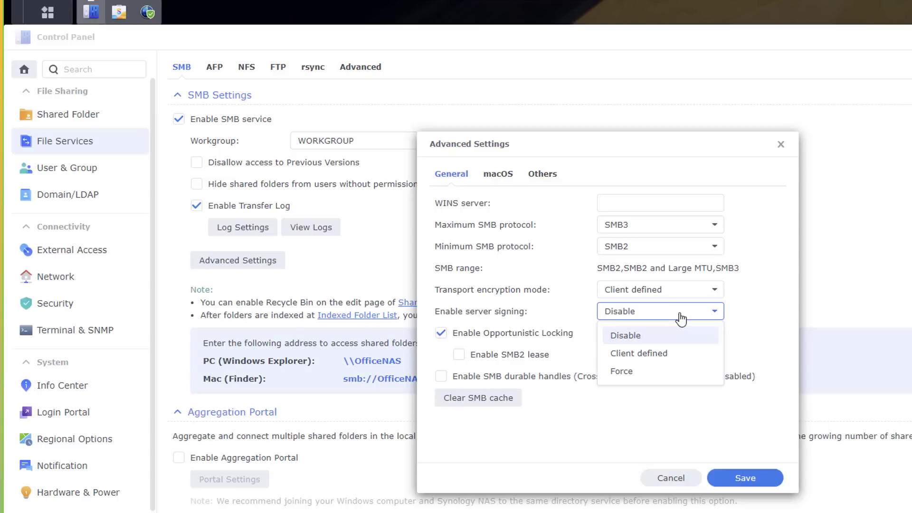
left_click(664, 375)
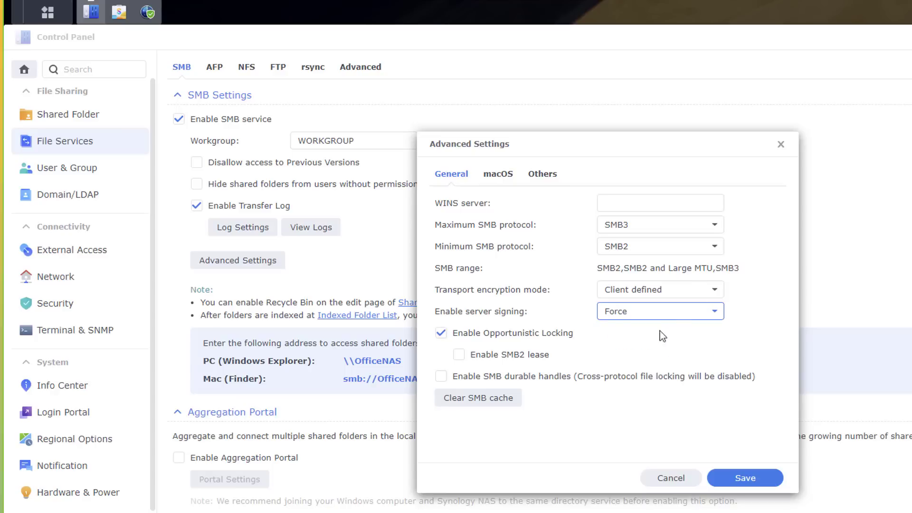
left_click(673, 315)
left_click(645, 357)
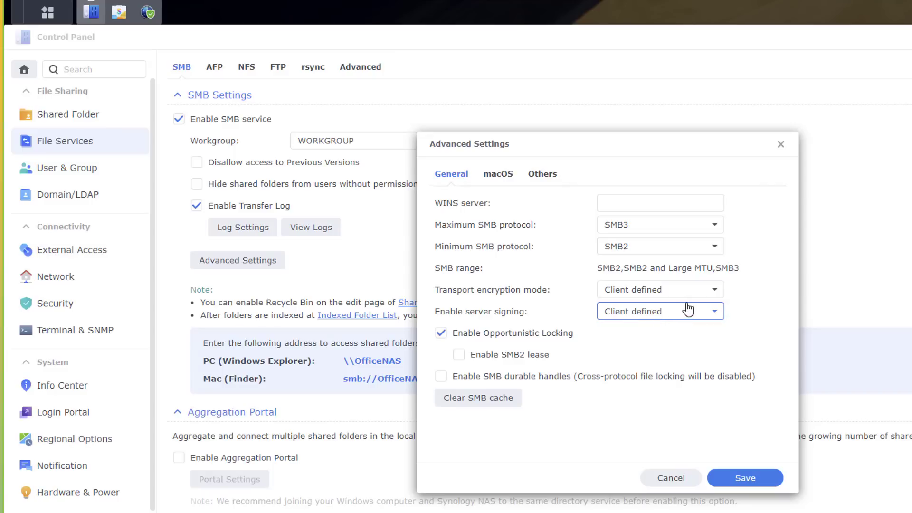
left_click(745, 479)
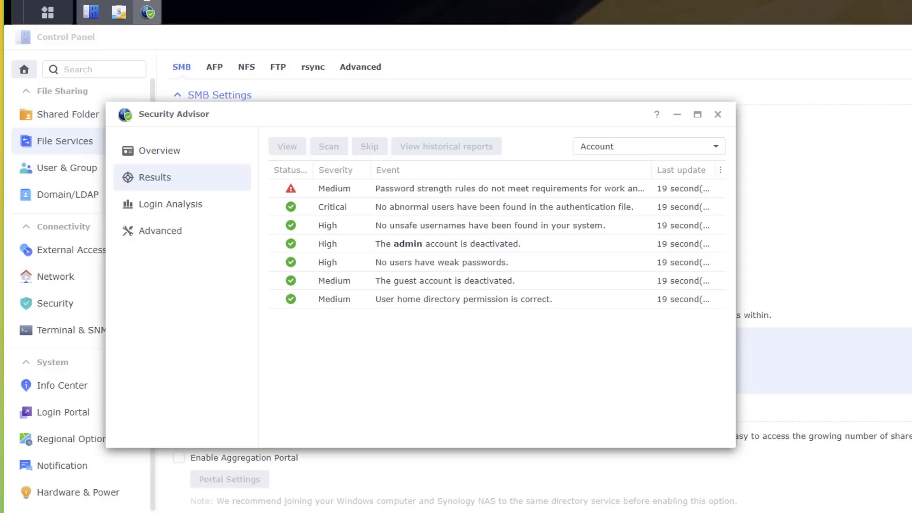
Step: Review the account finding on password strength rules and open the settings for its recommended action
left_click(465, 192)
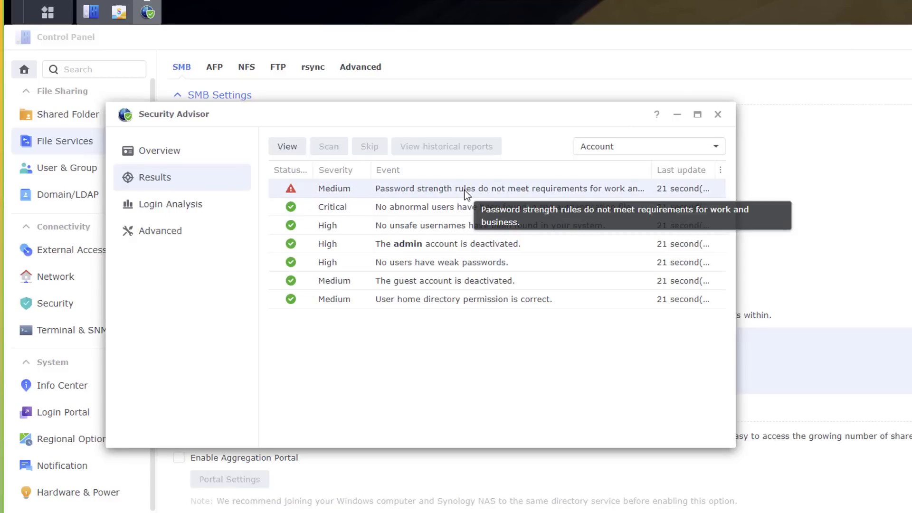
double_click(465, 193)
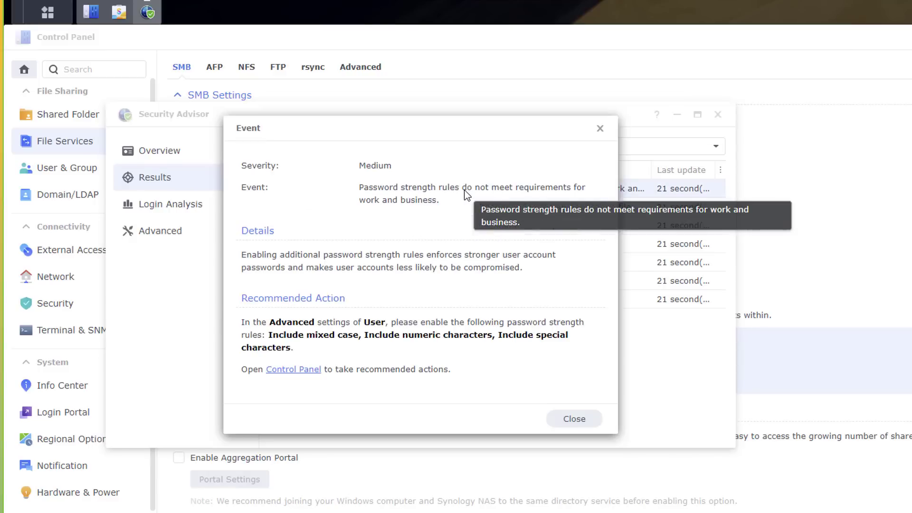
left_click(293, 370)
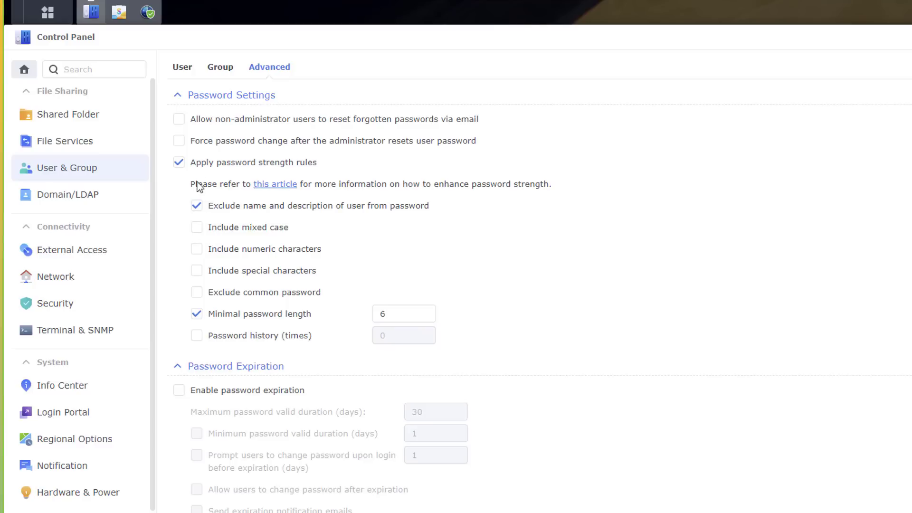
Step: Require mixed case, numeric and special characters in user passwords and set the minimal password length to 11
left_click(394, 314)
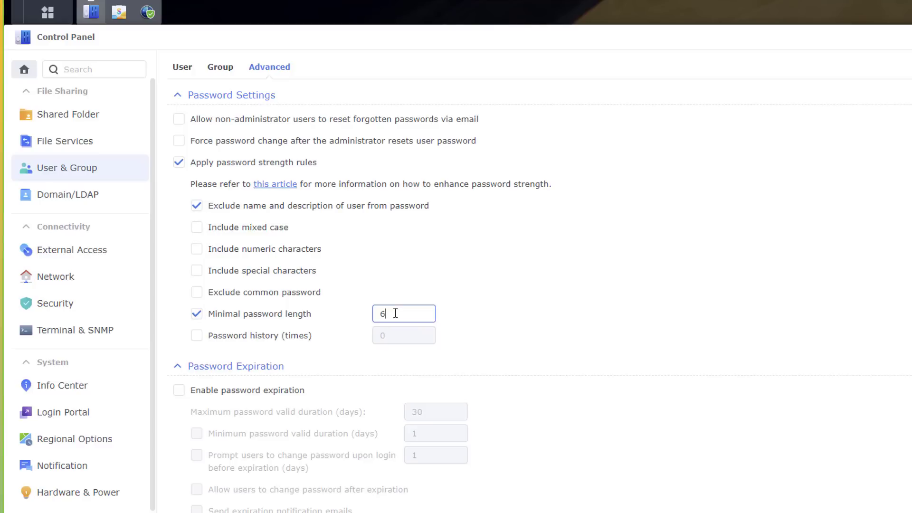
left_click_drag(394, 313, 335, 315)
type("6")
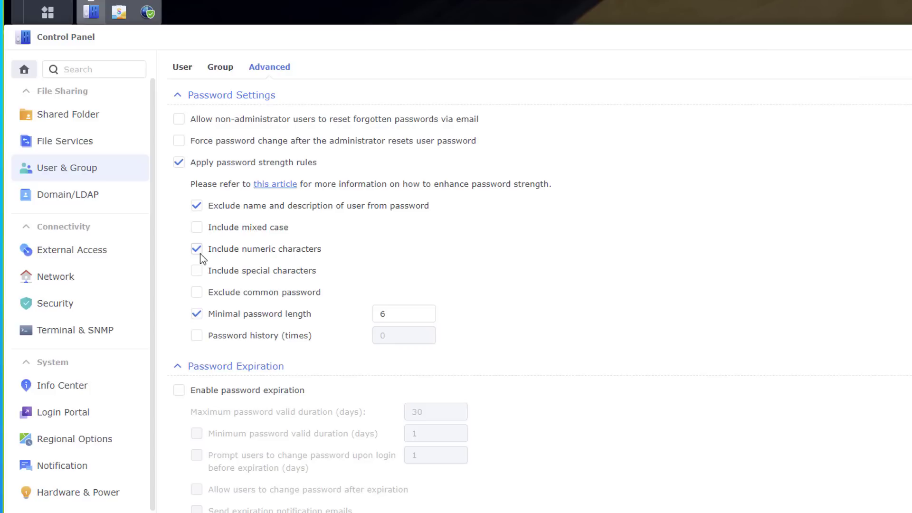
left_click(197, 228)
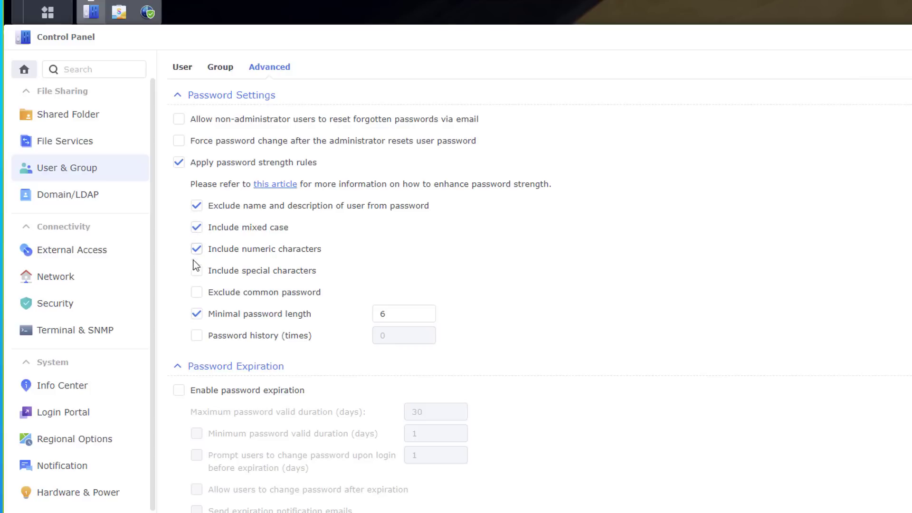
left_click(198, 294)
left_click(398, 314)
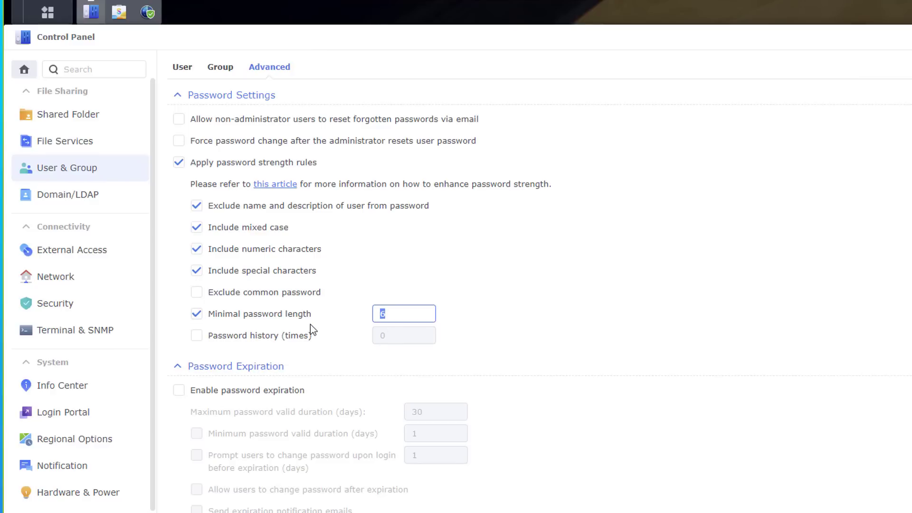
type("11")
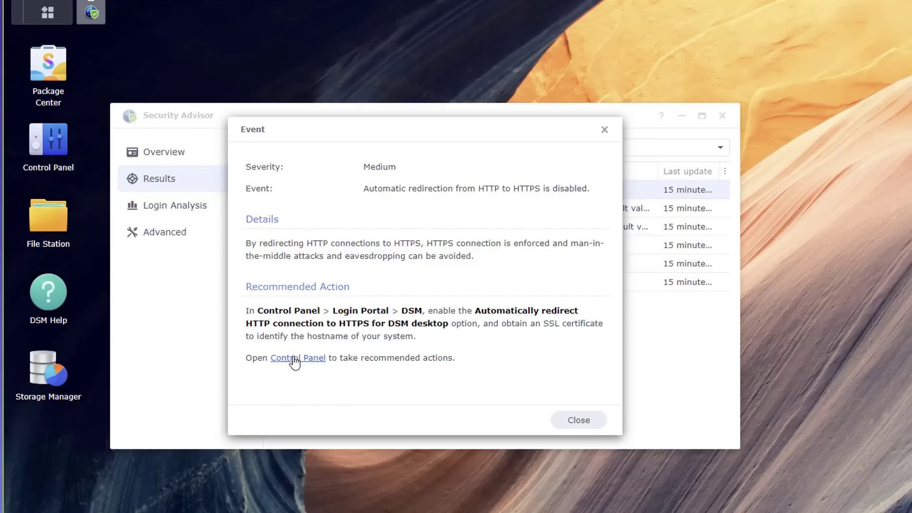
Step: Open the Login Portal settings recommended for the HTTP to HTTPS redirection finding
left_click(294, 358)
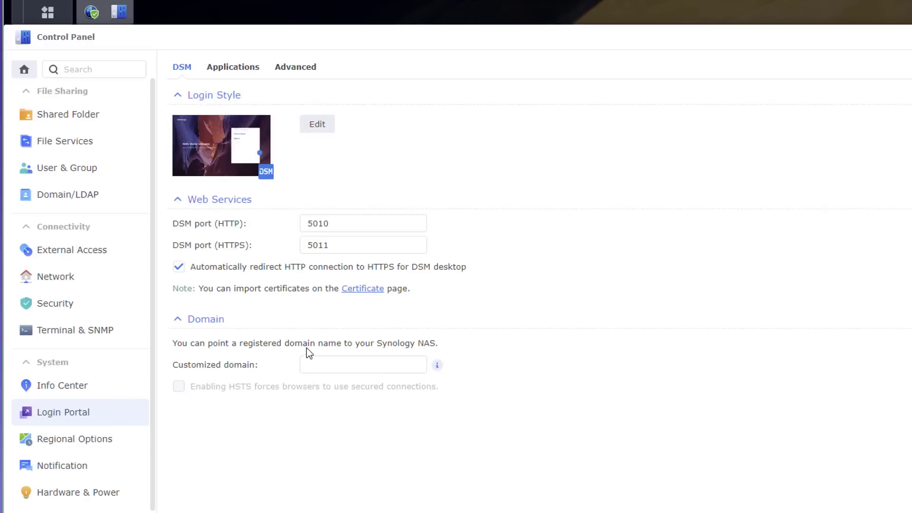